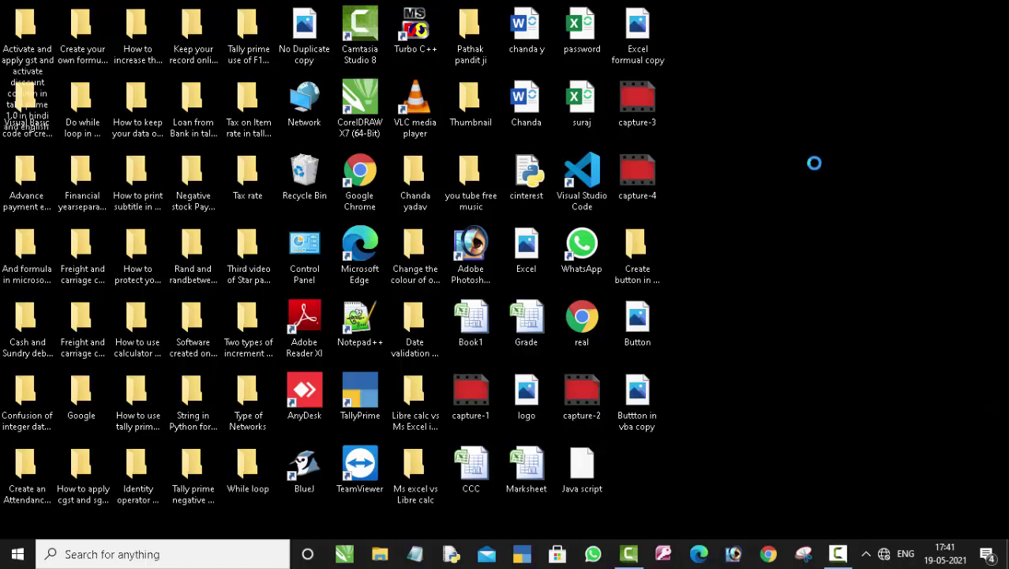
# Refresh the desktop several times from its right-click menu
pyautogui.rightClick(817, 170)
pyautogui.rightClick(829, 158)
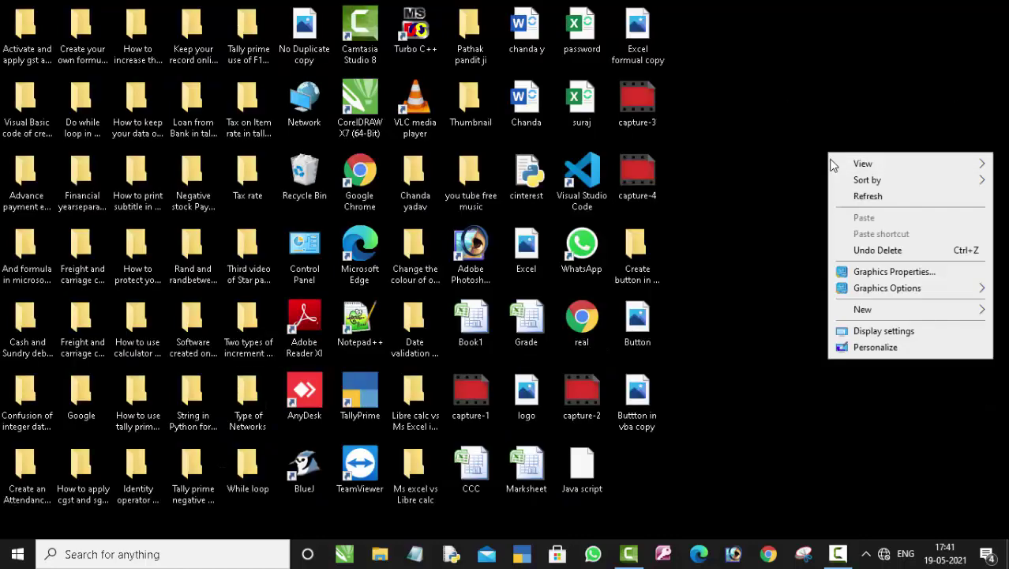
pyautogui.click(851, 195)
pyautogui.rightClick(796, 102)
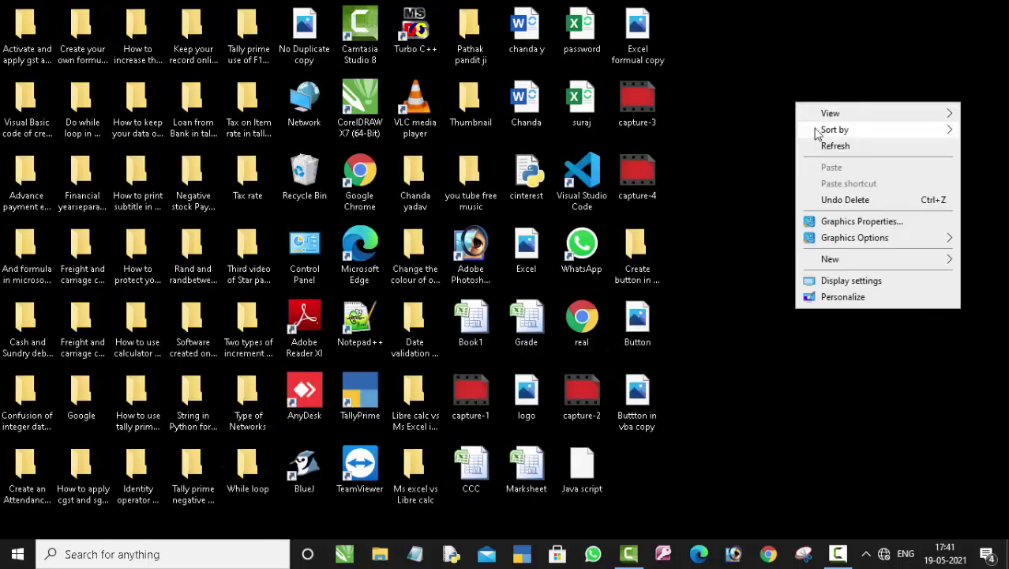
pyautogui.click(826, 146)
pyautogui.rightClick(776, 89)
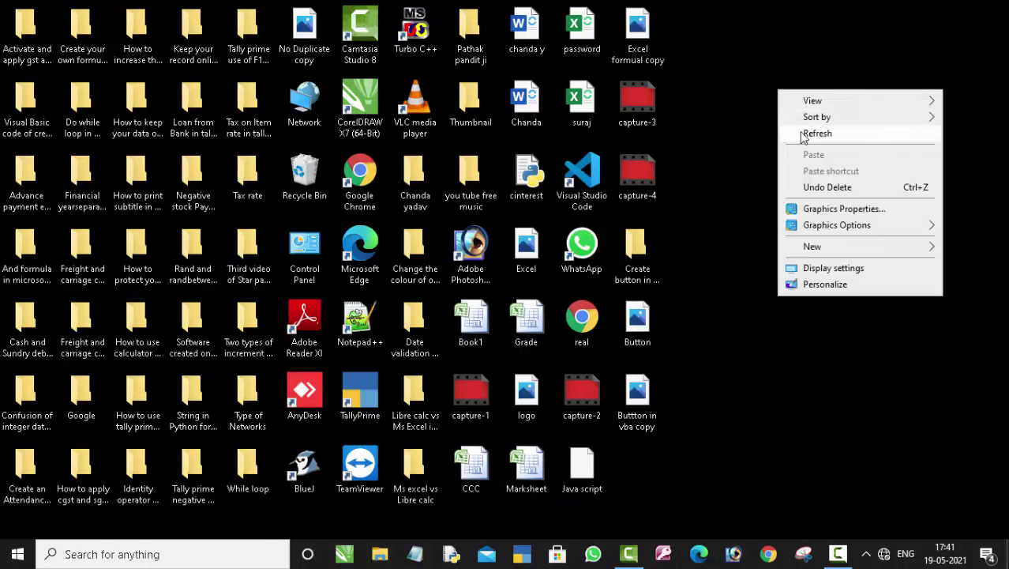
pyautogui.click(799, 131)
pyautogui.rightClick(801, 132)
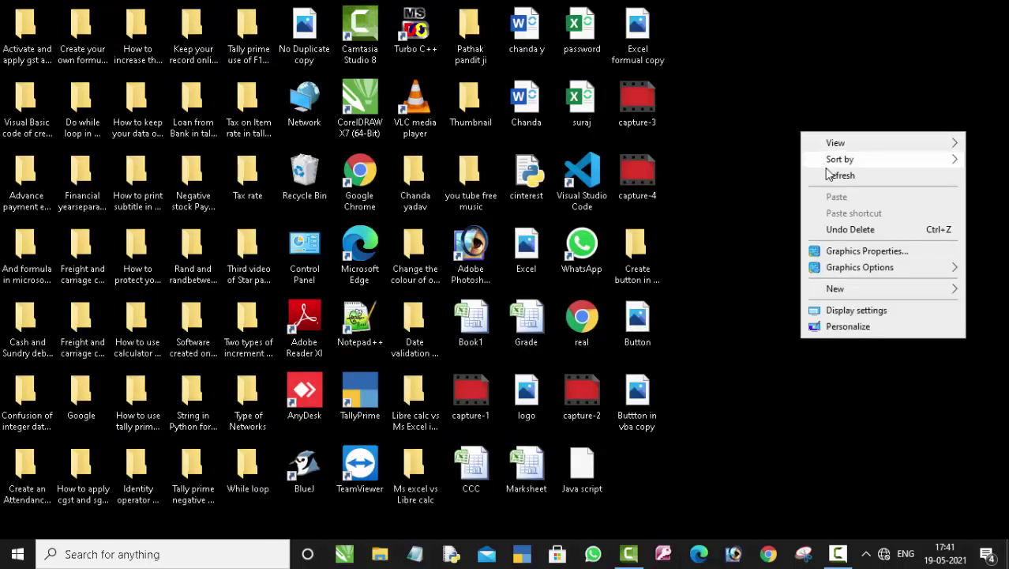
pyautogui.click(828, 175)
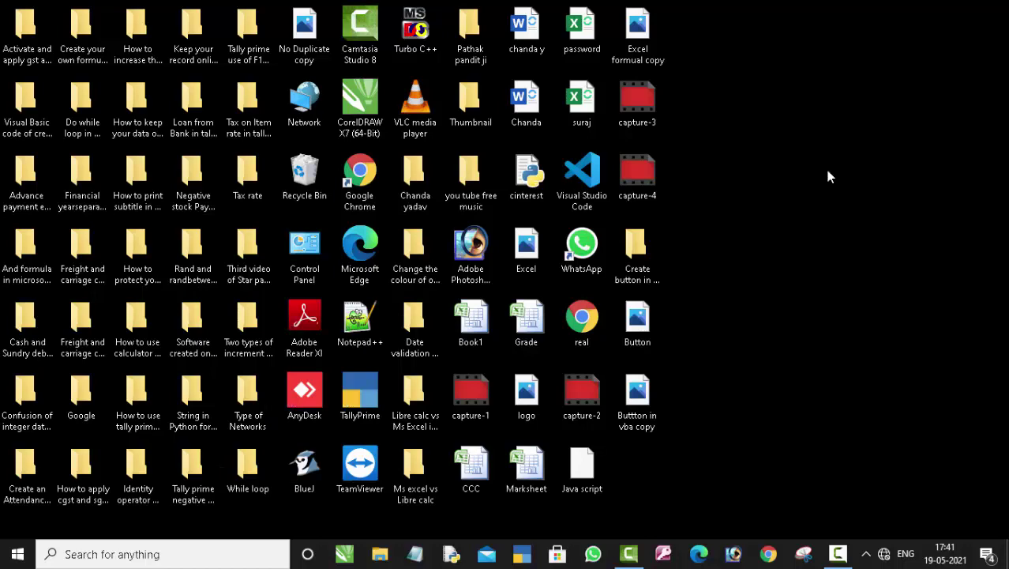
pyautogui.rightClick(775, 80)
pyautogui.click(809, 127)
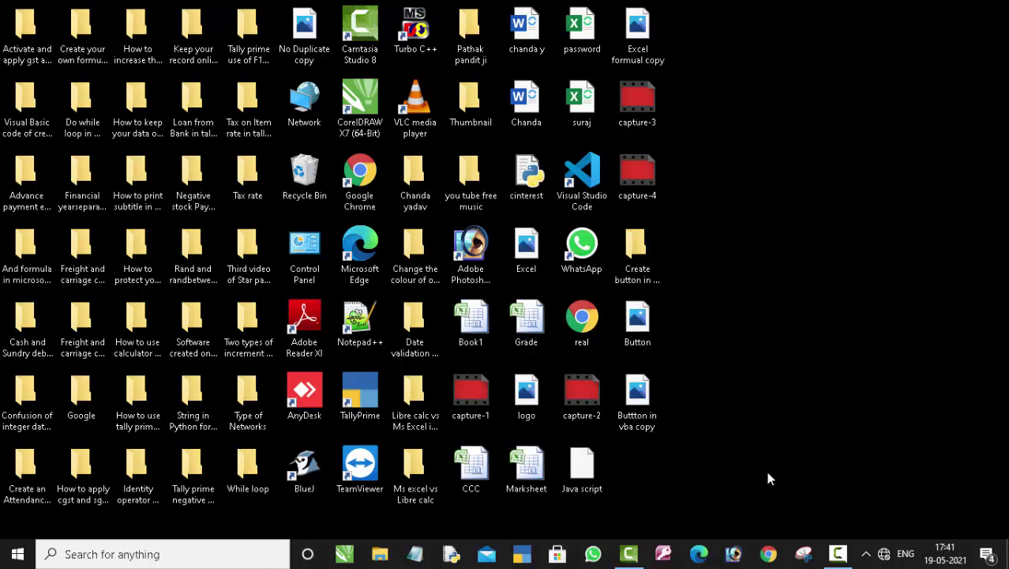
# Launch Excel and start a new blank workbook
pyautogui.press('super+r')
pyautogui.press('Escape')
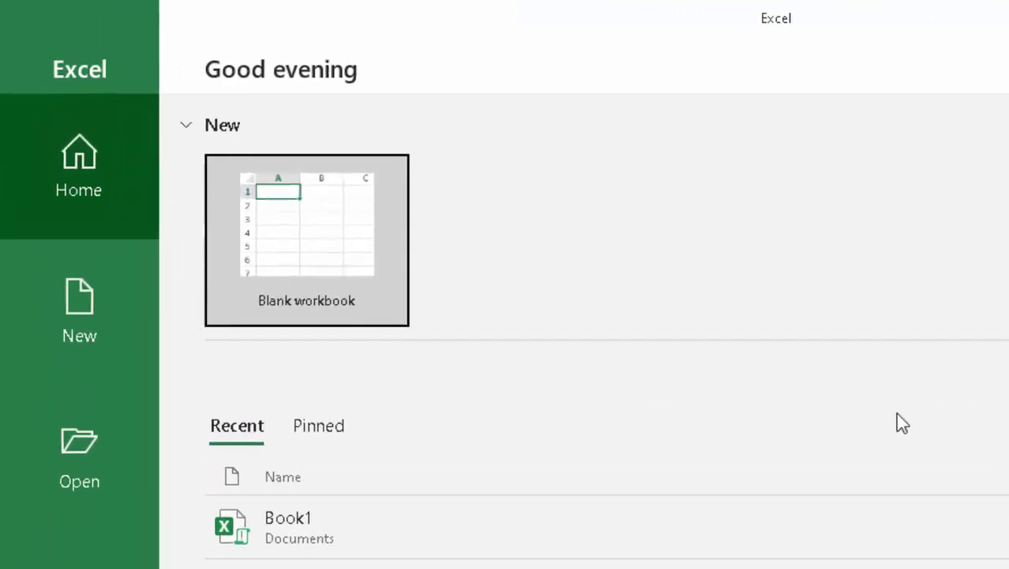
pyautogui.click(377, 281)
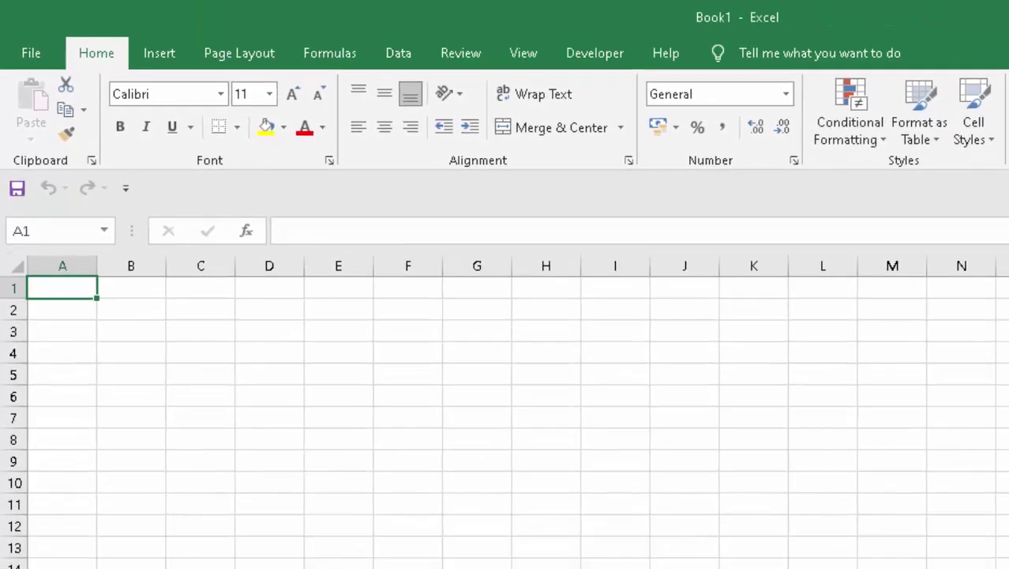
# Select cell B2, then select the range D4:F6
pyautogui.scroll(3, 262, 394)
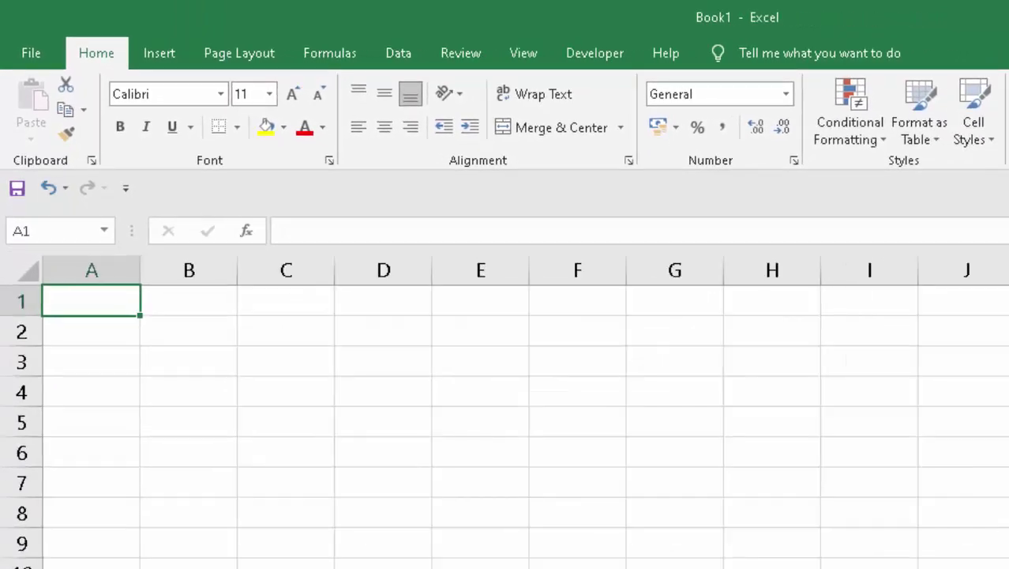
pyautogui.click(167, 338)
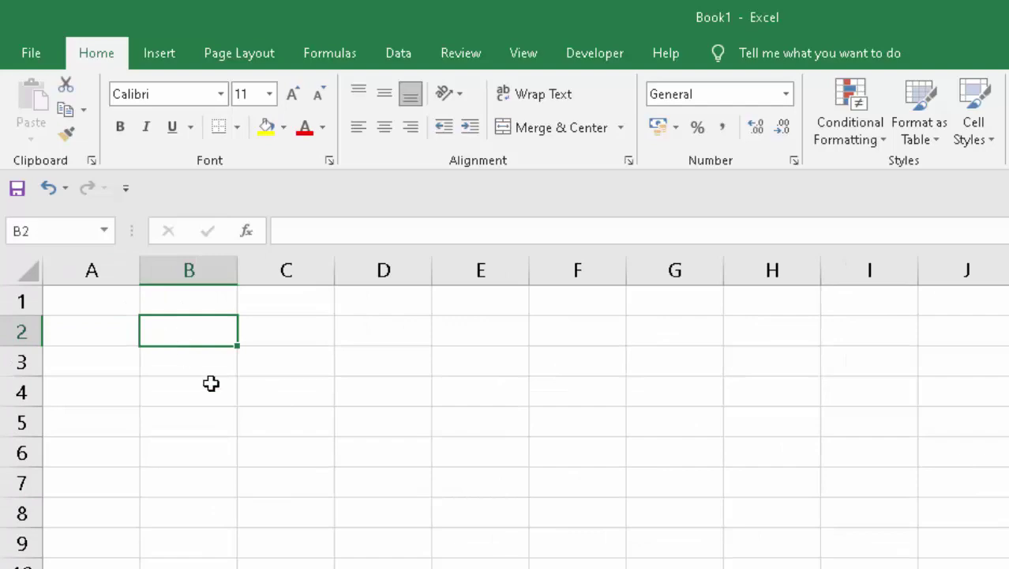
pyautogui.click(354, 384)
pyautogui.moveTo(393, 408); pyautogui.dragTo(589, 458)
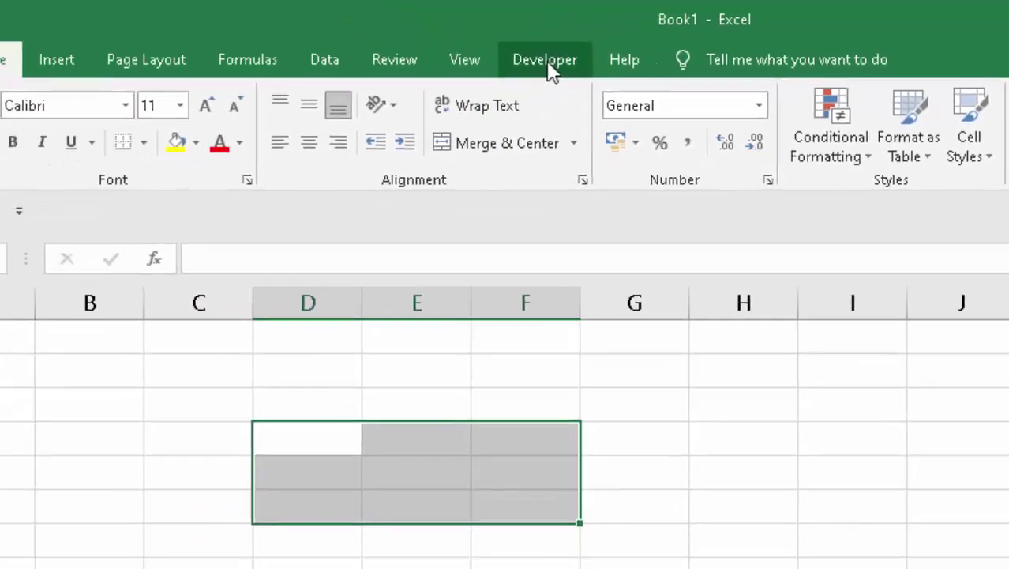
# Draw a Button (Form Control) from the Developer tab at D4 and name its macro 'increment'
pyautogui.click(440, 76)
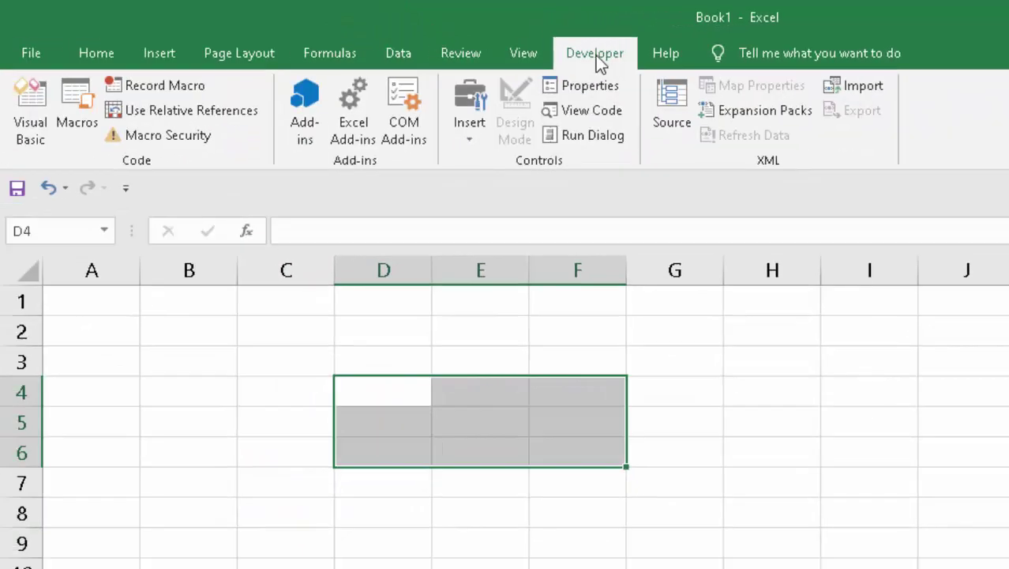
pyautogui.click(466, 141)
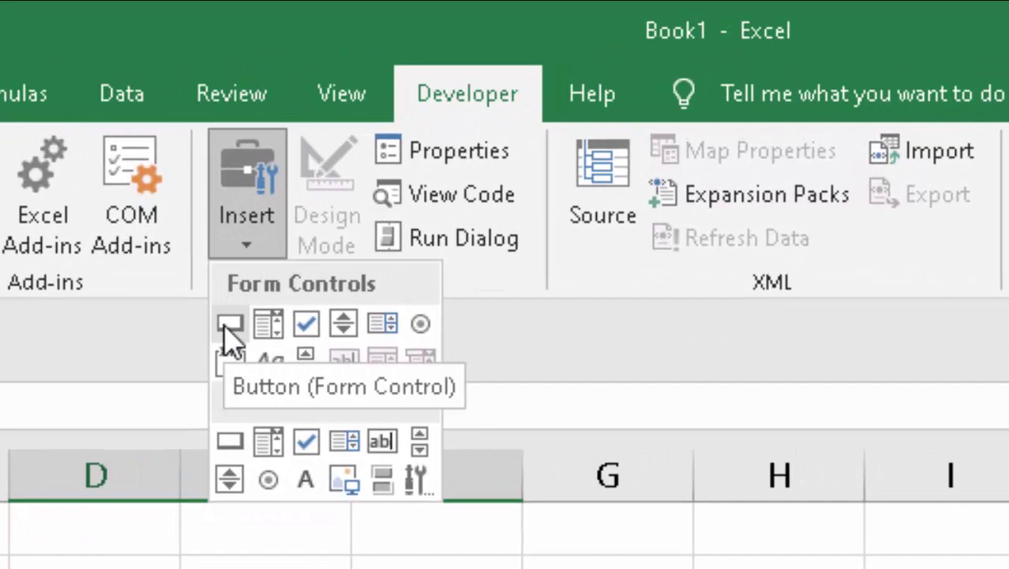
pyautogui.click(228, 338)
pyautogui.moveTo(270, 243)
pyautogui.mouseDown()
pyautogui.moveTo(386, 293)
pyautogui.moveTo(687, 379)
pyautogui.mouseUp()
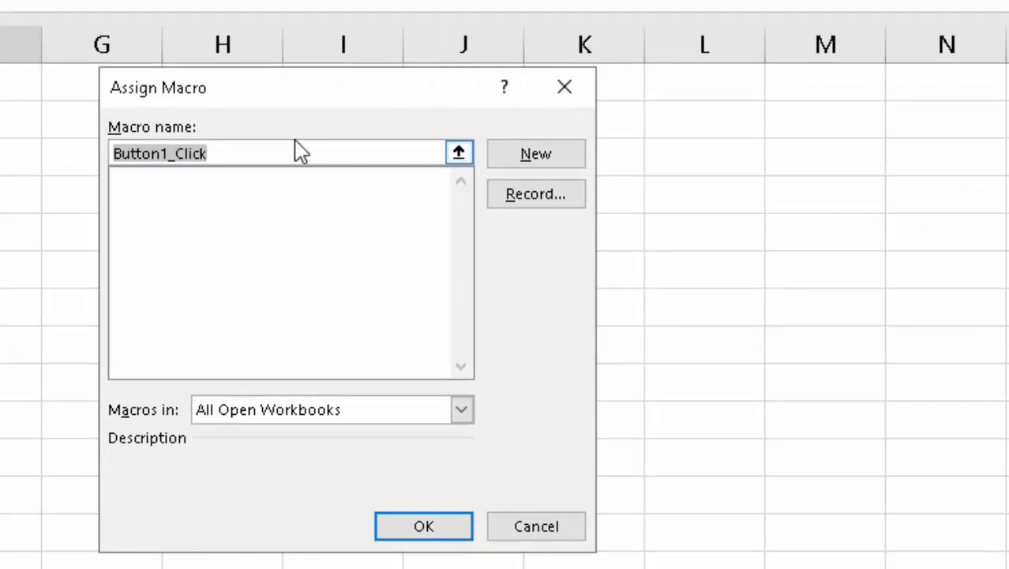
pyautogui.press('BackSpace')
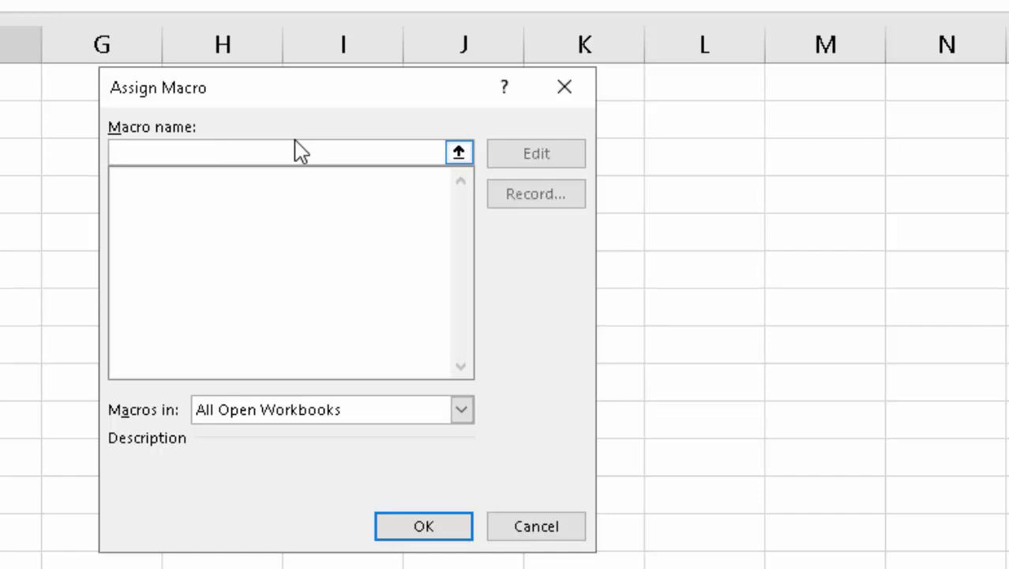
pyautogui.write('inc')
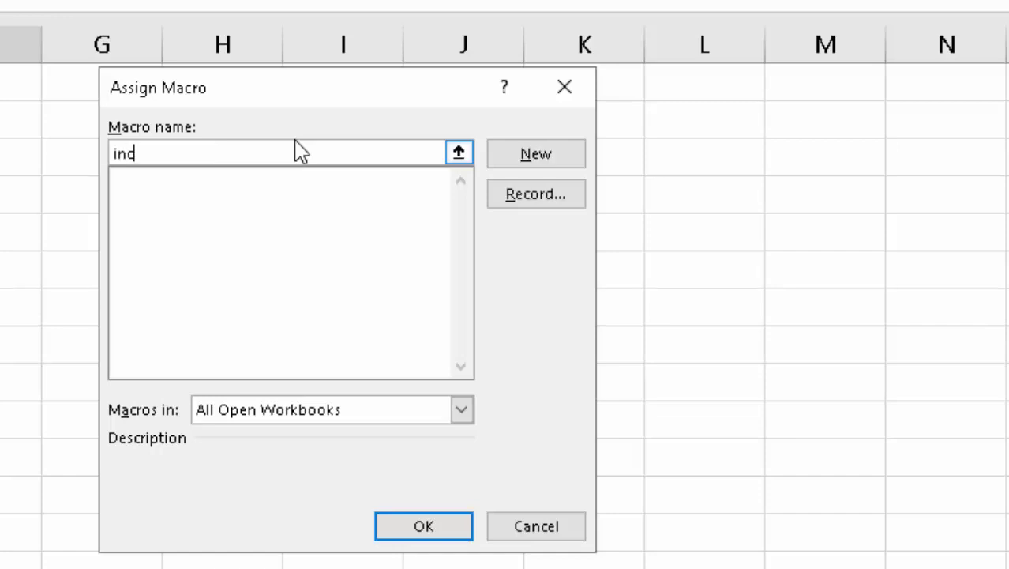
pyautogui.write('rem')
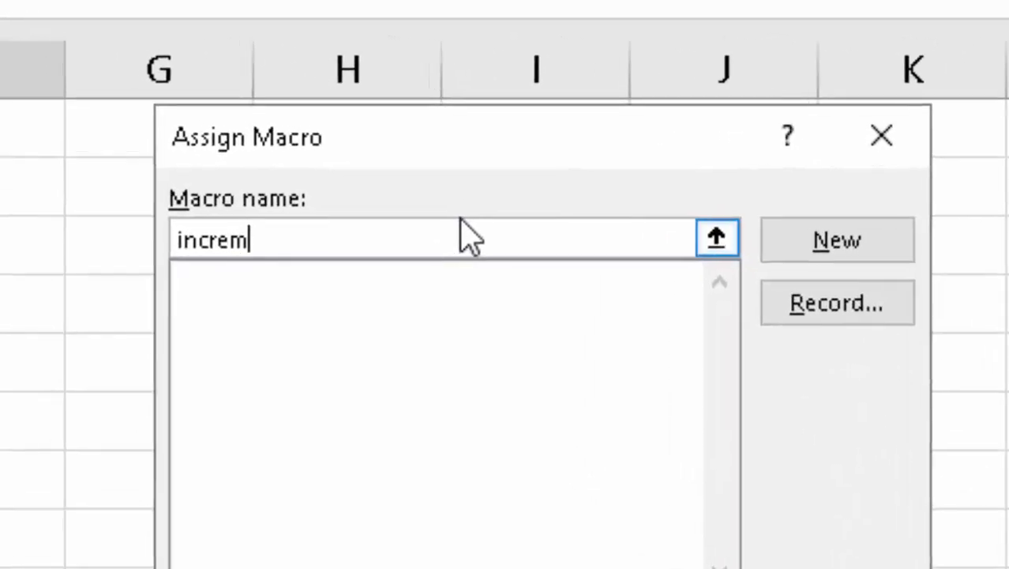
pyautogui.write('ent')
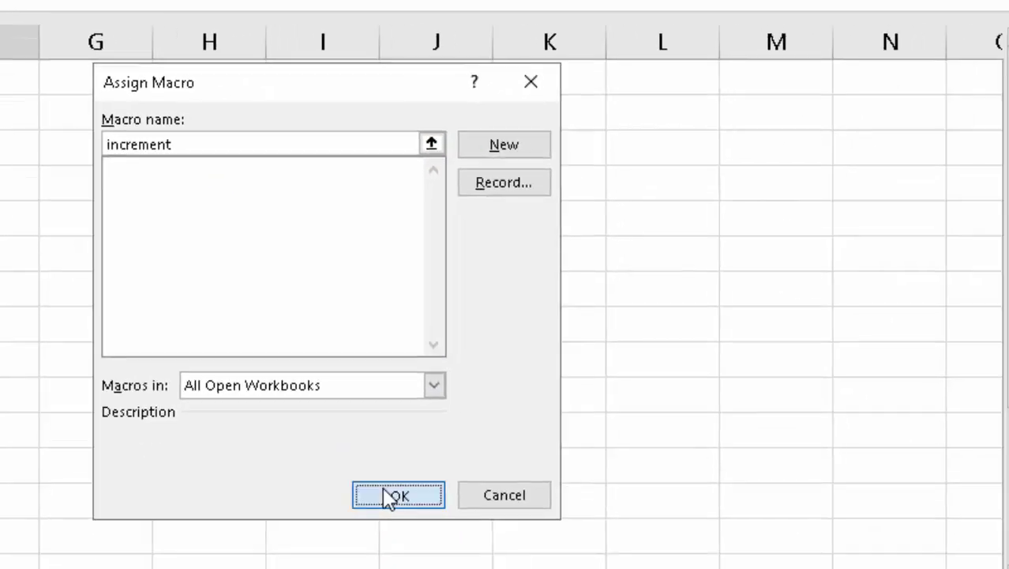
# Confirm the increment macro and change the button's caption to 'increment'
pyautogui.click(628, 521)
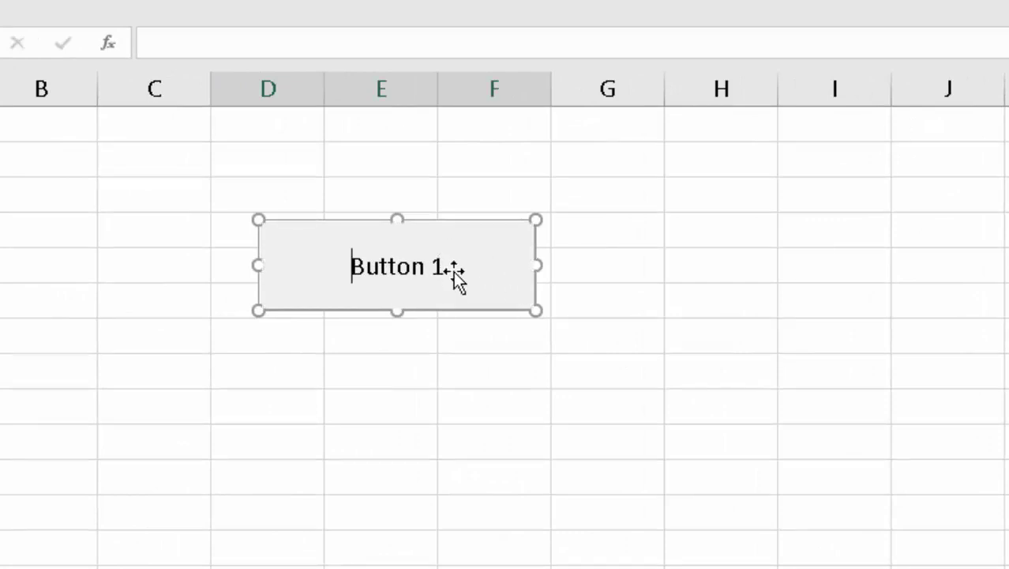
pyautogui.press('Right')
pyautogui.press('Right')
pyautogui.press('Right')
pyautogui.press('Right')
pyautogui.press('Right')
pyautogui.press('Right')
pyautogui.press('BackSpace')
pyautogui.press('BackSpace')
pyautogui.press('BackSpace')
pyautogui.press('BackSpace')
pyautogui.press('BackSpace')
pyautogui.press('BackSpace')
pyautogui.press('BackSpace')
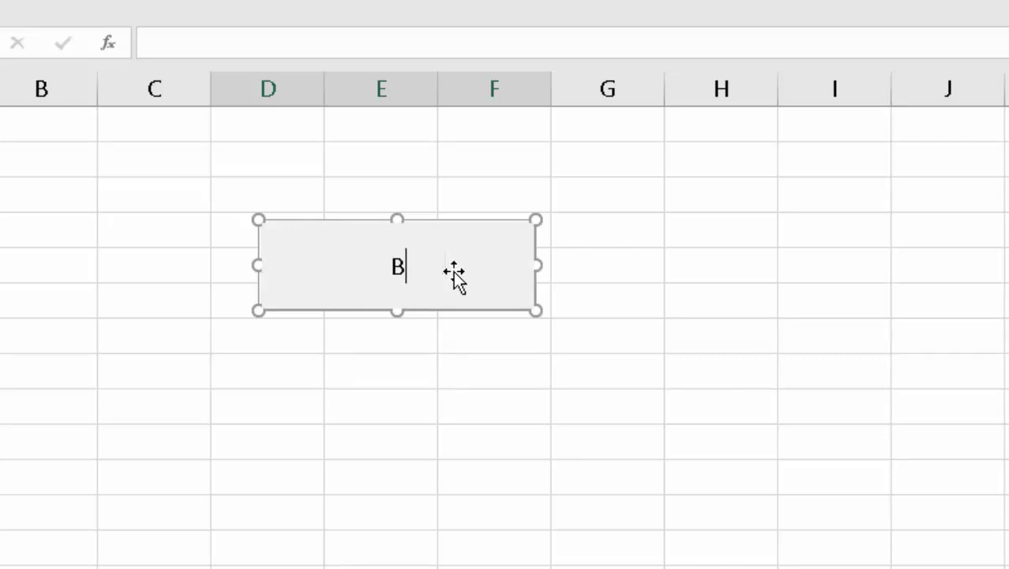
pyautogui.press('BackSpace')
pyautogui.write('incr')
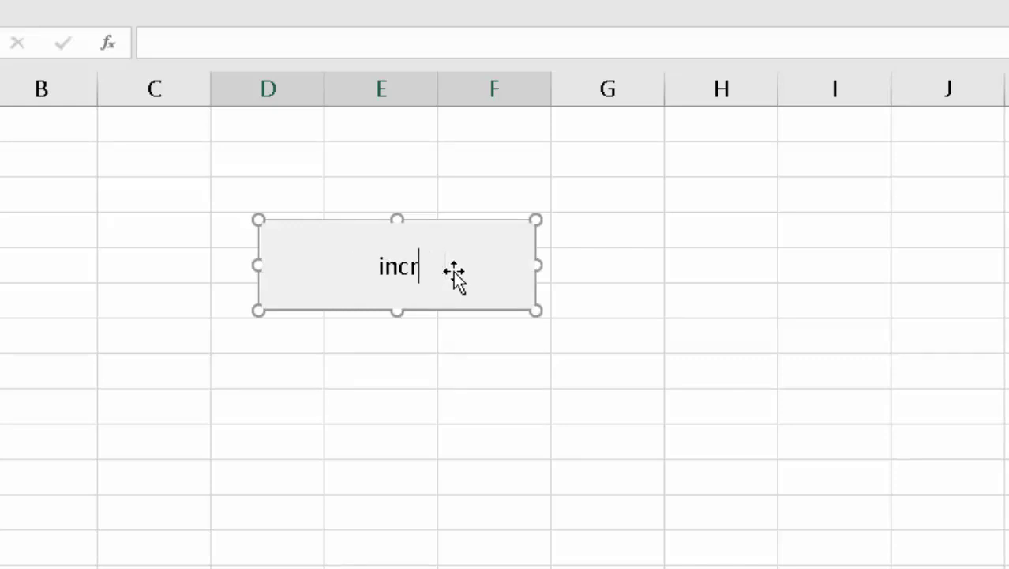
pyautogui.write('ement')
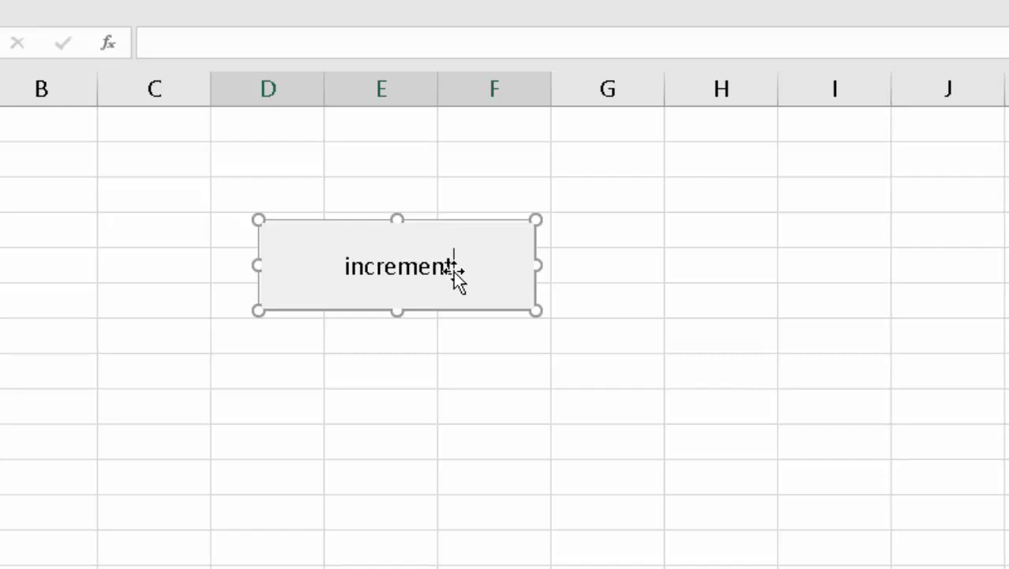
pyautogui.click(331, 355)
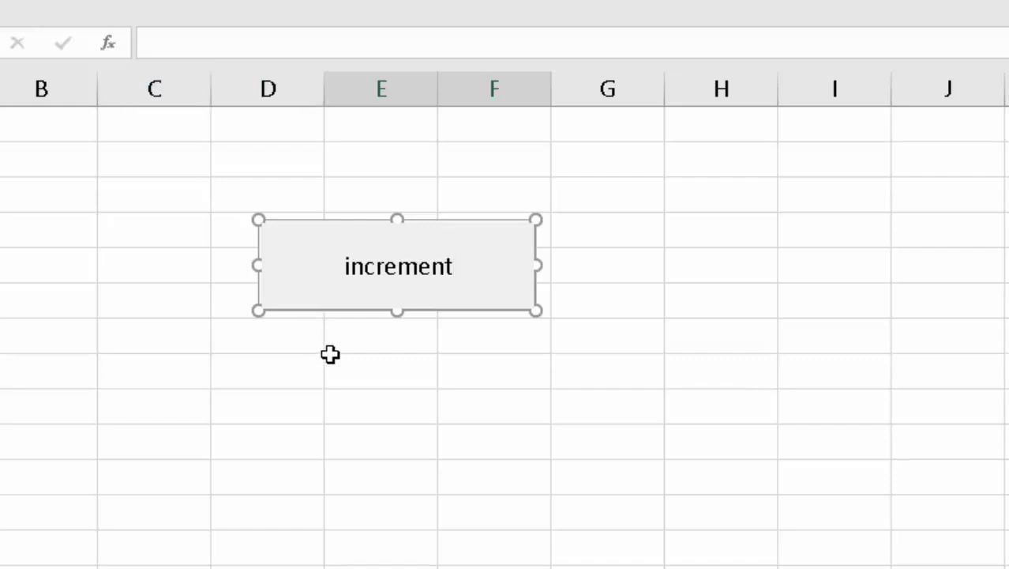
# Test the increment button, dismiss the macro error, and copy the button
pyautogui.click(324, 282)
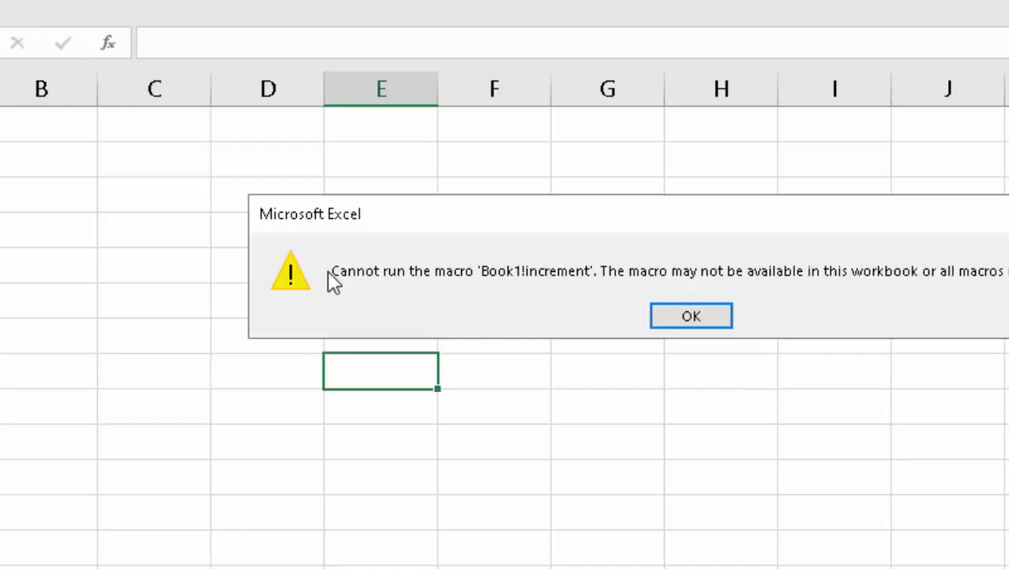
pyautogui.click(719, 314)
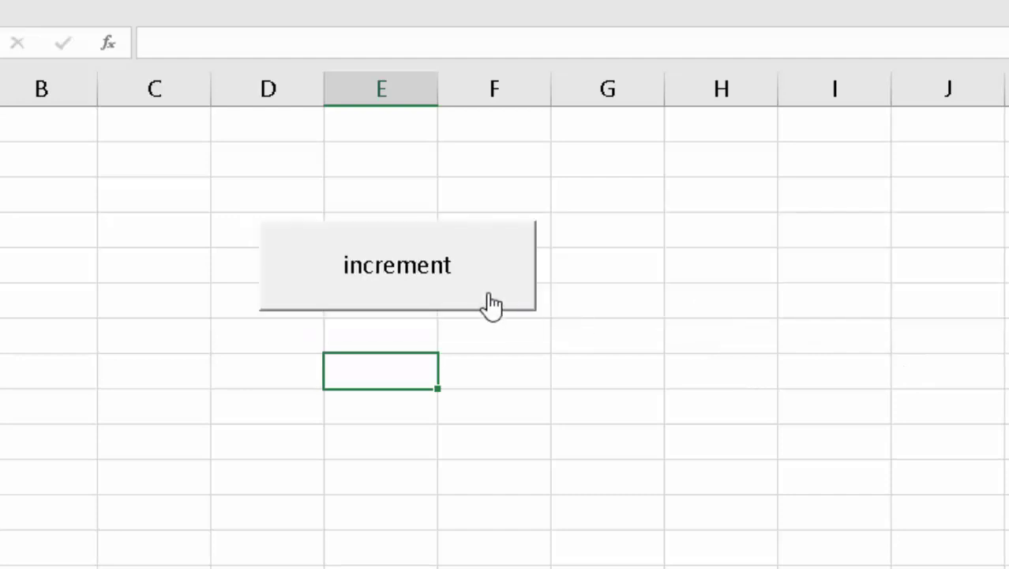
pyautogui.keyDown('ctrl'); pyautogui.click(488, 294); pyautogui.keyUp('ctrl')
pyautogui.rightClick(488, 294)
pyautogui.click(563, 345)
pyautogui.rightClick(474, 376)
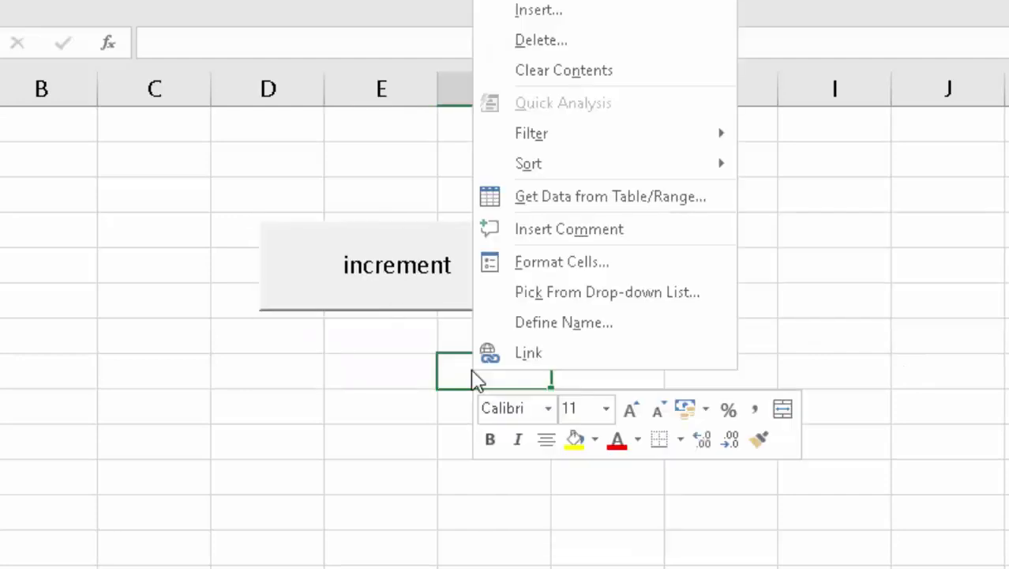
# Paste the copied button directly below the original and relabel it 'decrement'
pyautogui.click(537, 3)
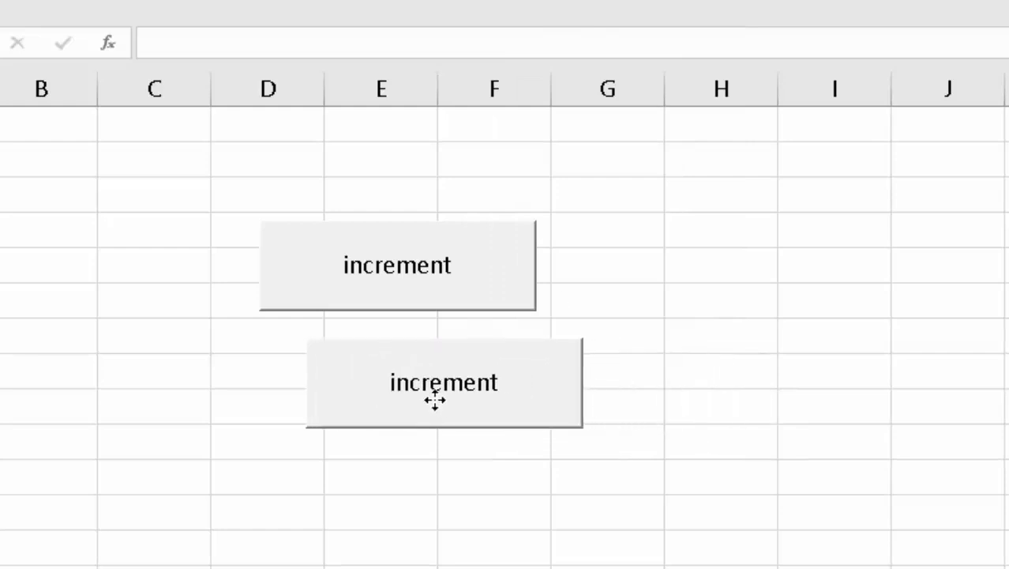
pyautogui.moveTo(621, 428)
pyautogui.mouseDown()
pyautogui.moveTo(408, 387)
pyautogui.moveTo(393, 375)
pyautogui.mouseUp()
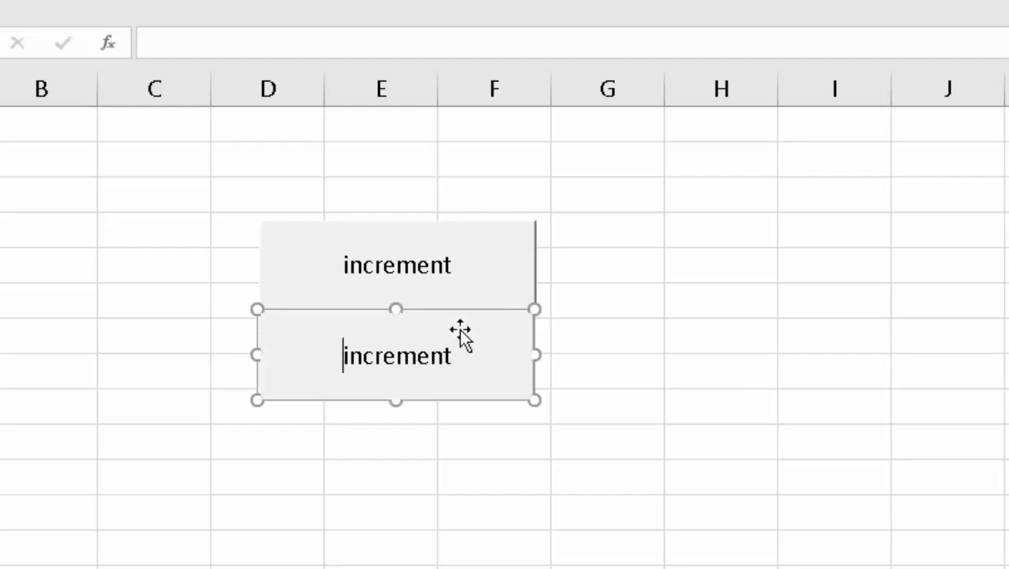
pyautogui.press('Right')
pyautogui.press('Right')
pyautogui.press('Right')
pyautogui.press('Right')
pyautogui.press('Right')
pyautogui.press('Right')
pyautogui.press('Right')
pyautogui.press('Right')
pyautogui.press('BackSpace')
pyautogui.press('BackSpace')
pyautogui.press('BackSpace')
pyautogui.press('BackSpace')
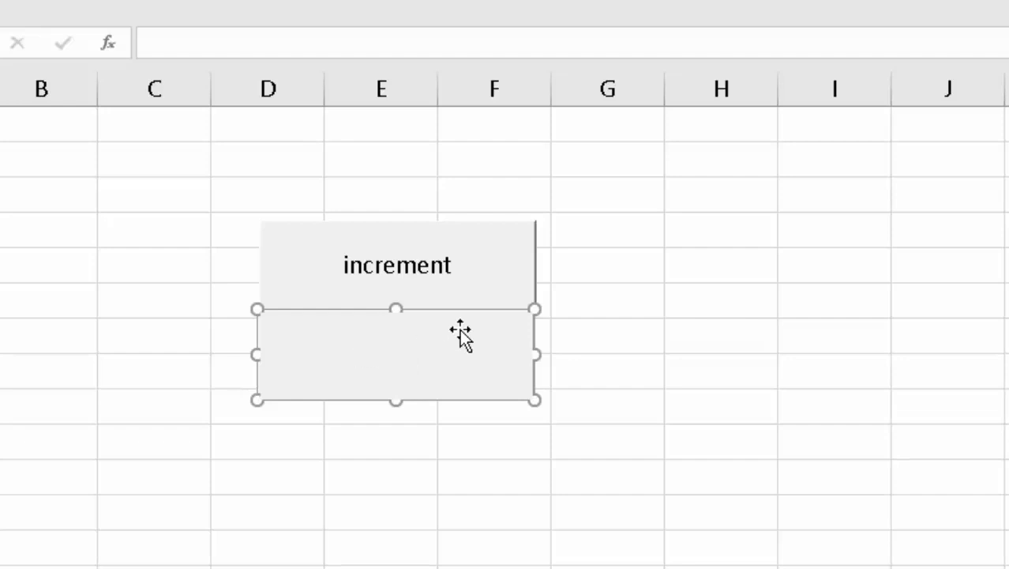
pyautogui.write('de')
pyautogui.write('crem')
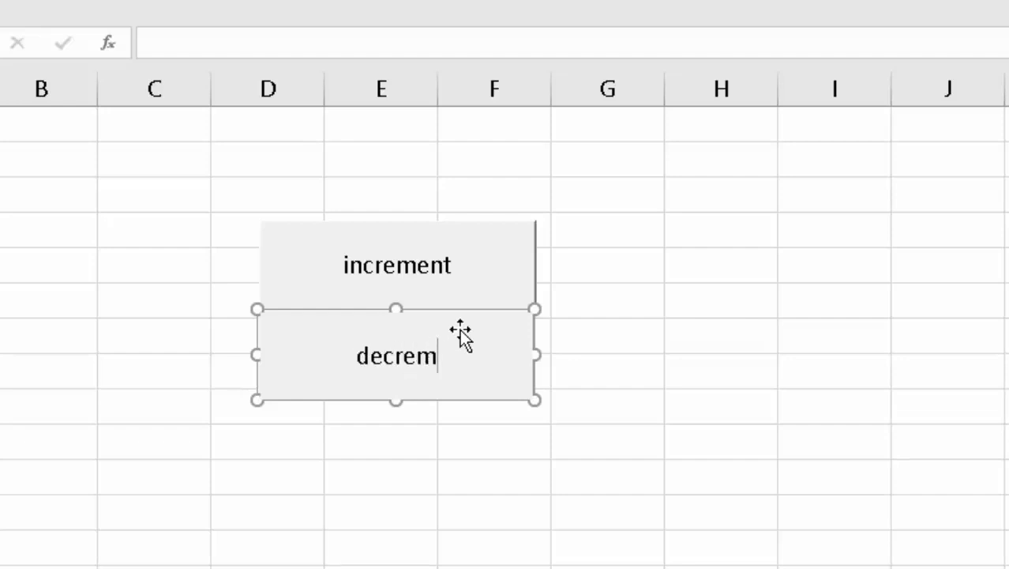
pyautogui.write('ent')
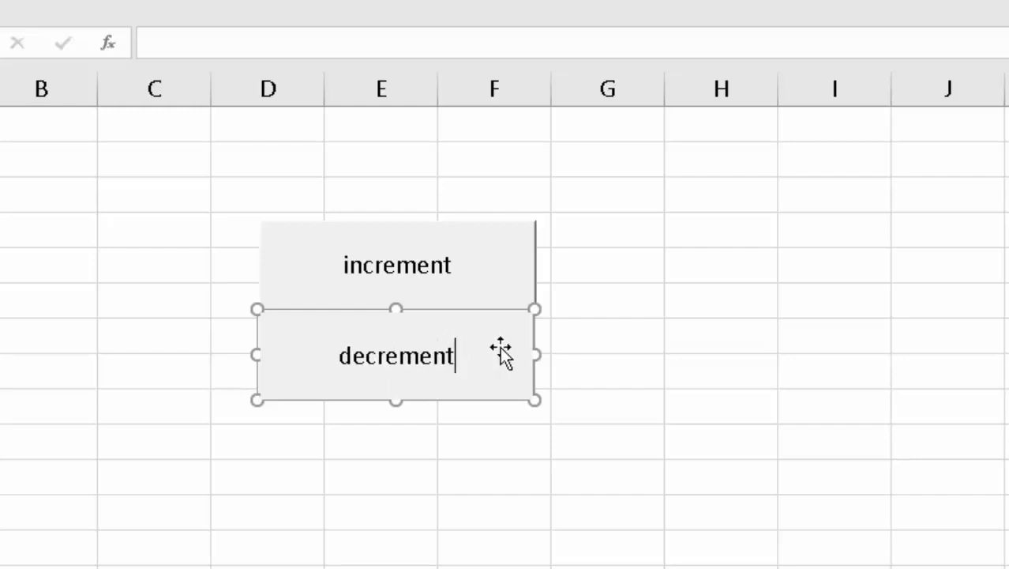
pyautogui.click(628, 418)
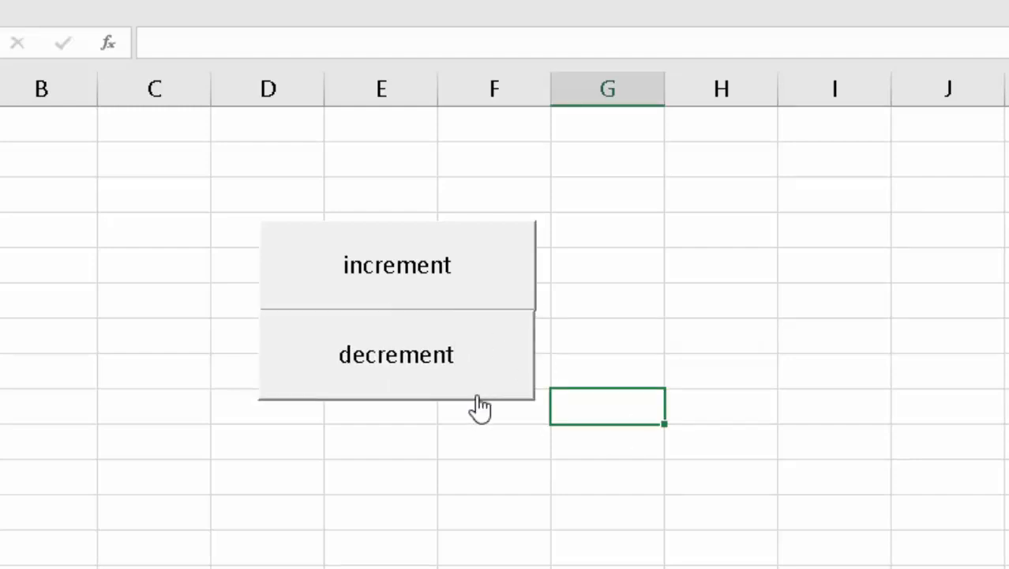
# Assign a macro named decrement to the decrement button, then deselect it
pyautogui.rightClick(481, 363)
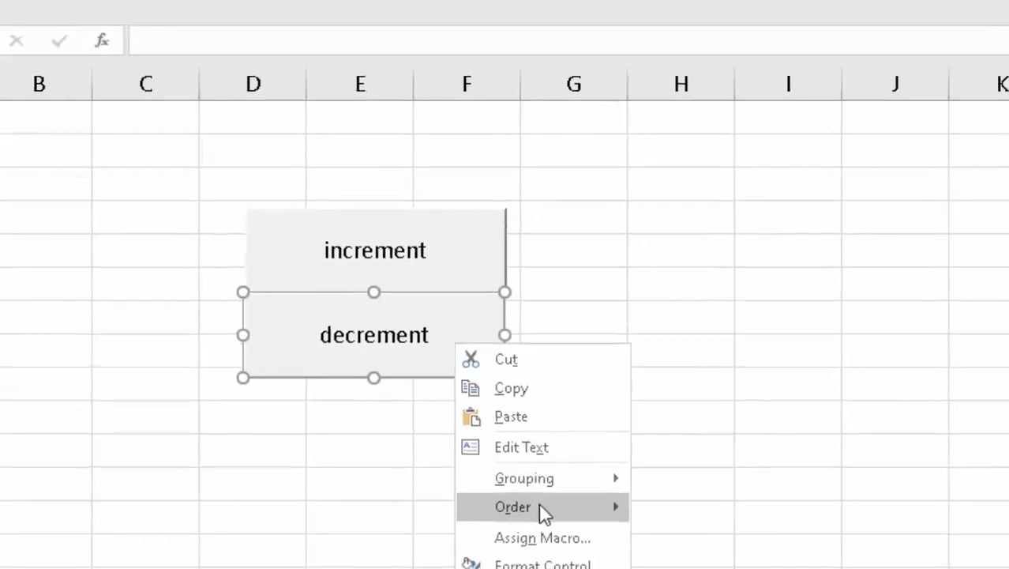
pyautogui.click(508, 498)
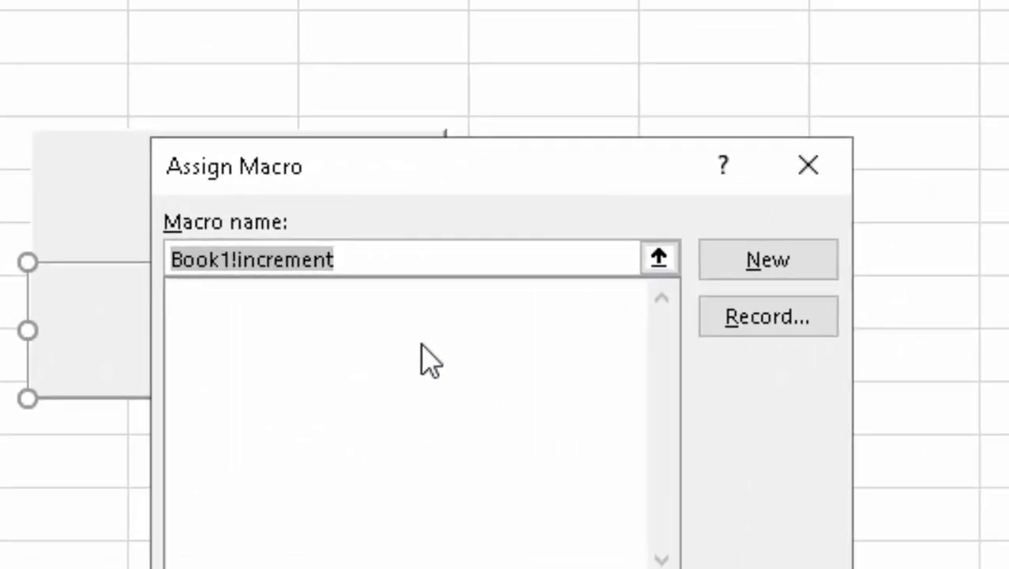
pyautogui.press('BackSpace')
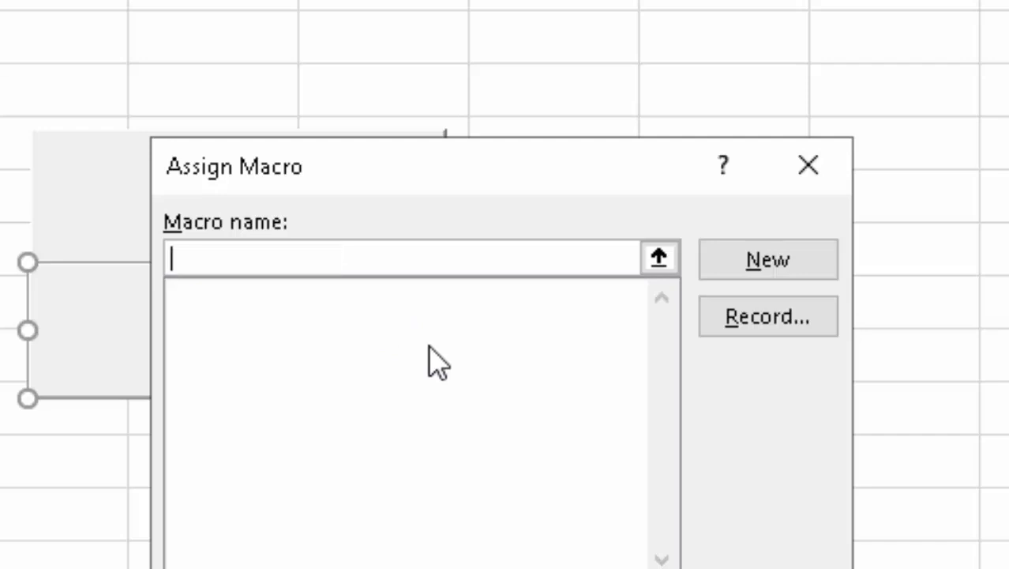
pyautogui.write('decr')
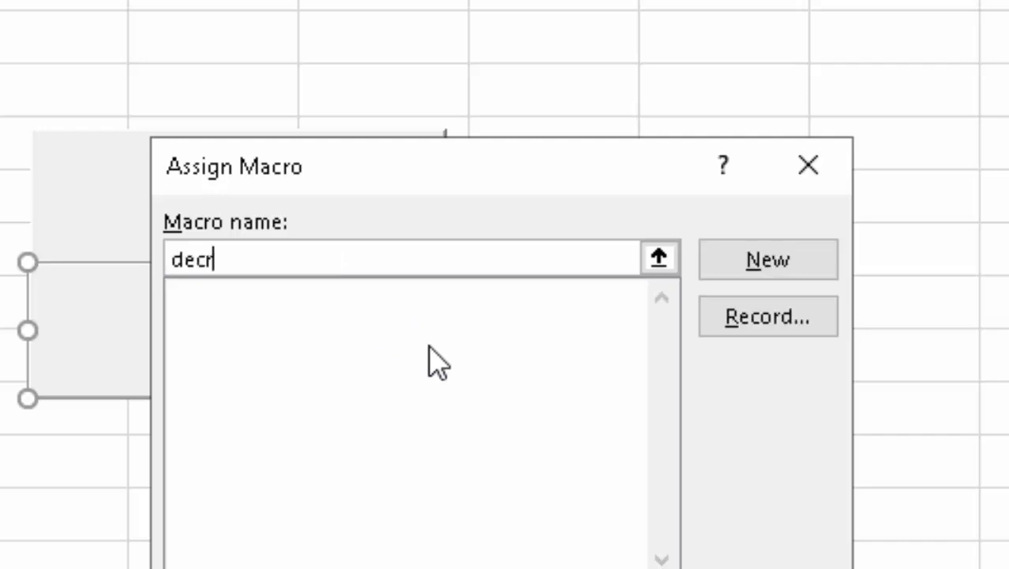
pyautogui.write('eme')
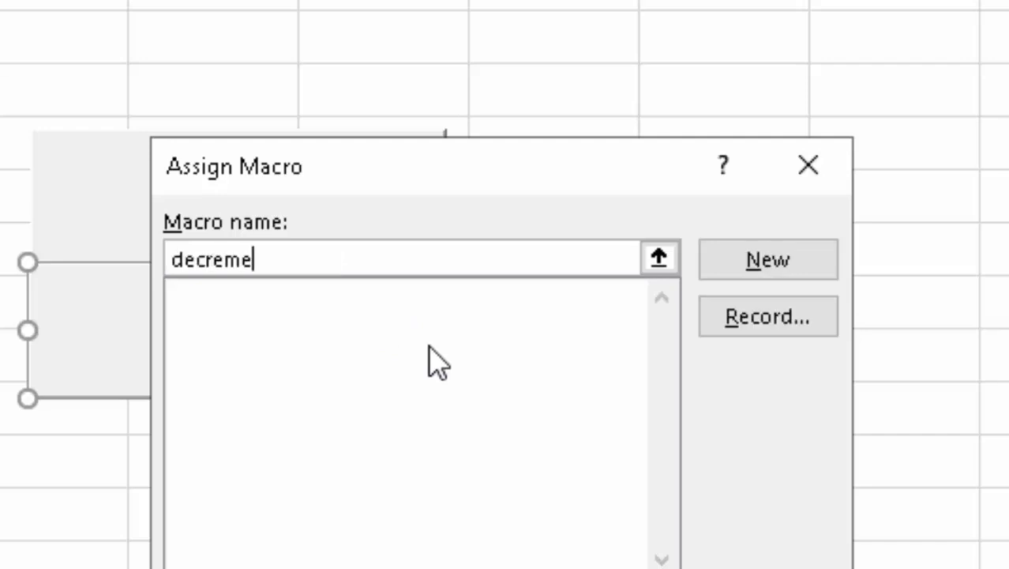
pyautogui.write('nt')
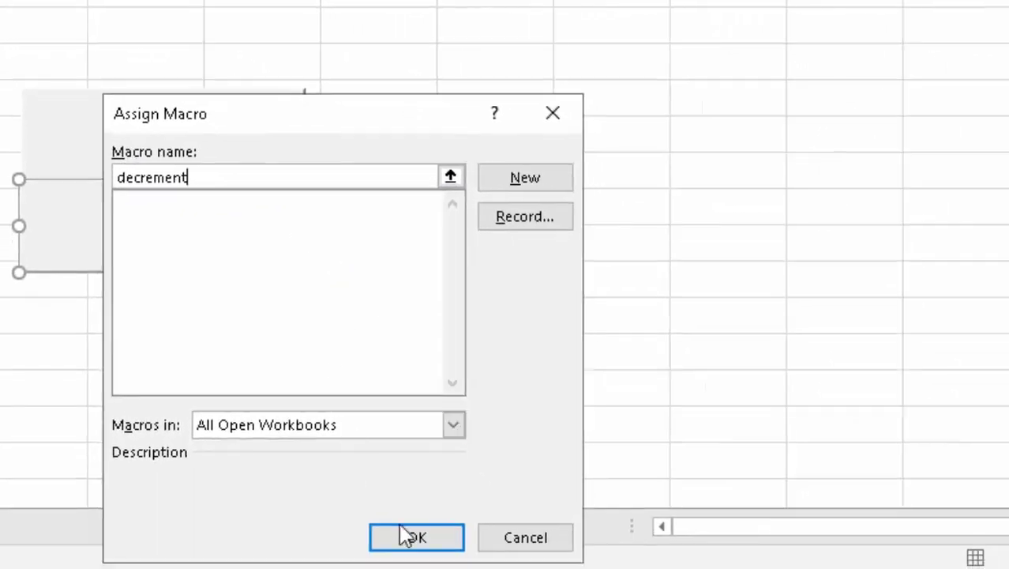
pyautogui.click(403, 533)
pyautogui.click(627, 474)
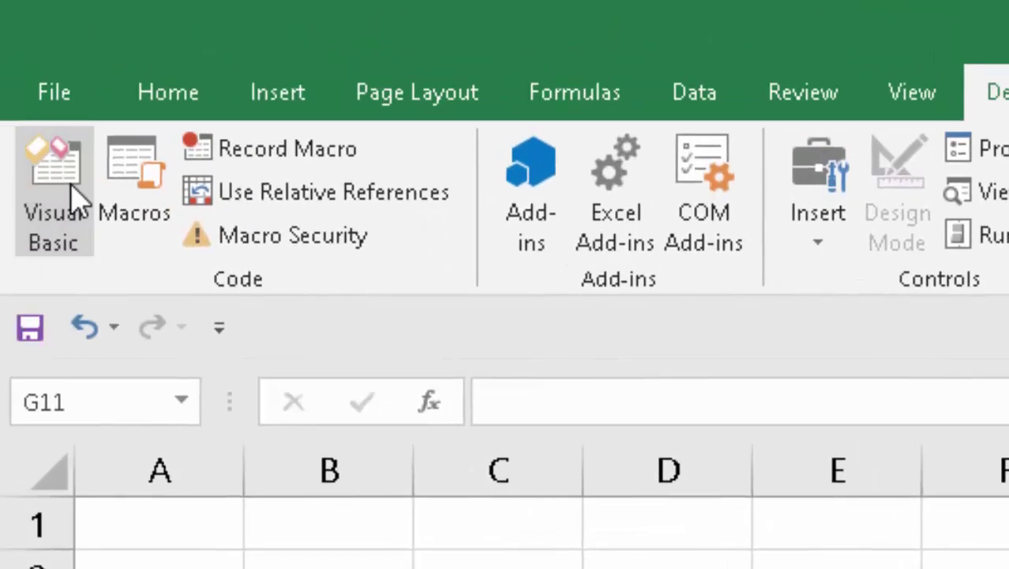
# Insert a new VBA module containing Sub increment() with Range("f3"), then return to Excel
pyautogui.click(54, 198)
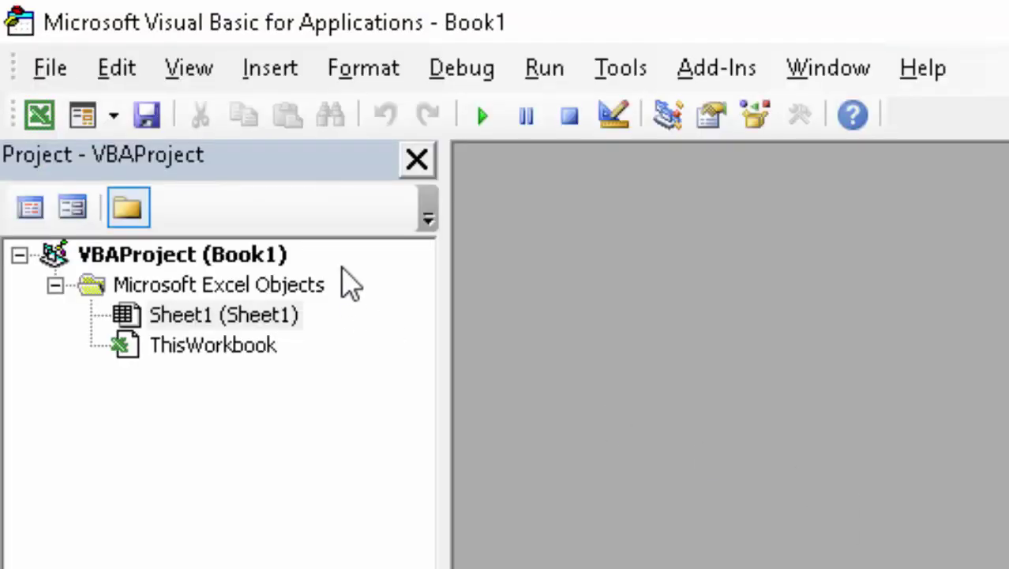
pyautogui.click(270, 70)
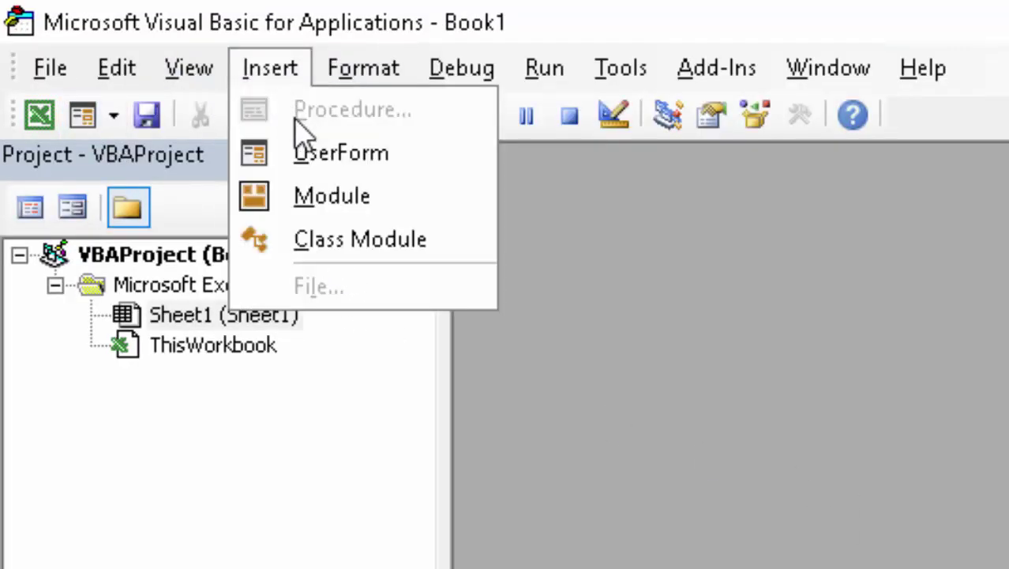
pyautogui.click(328, 195)
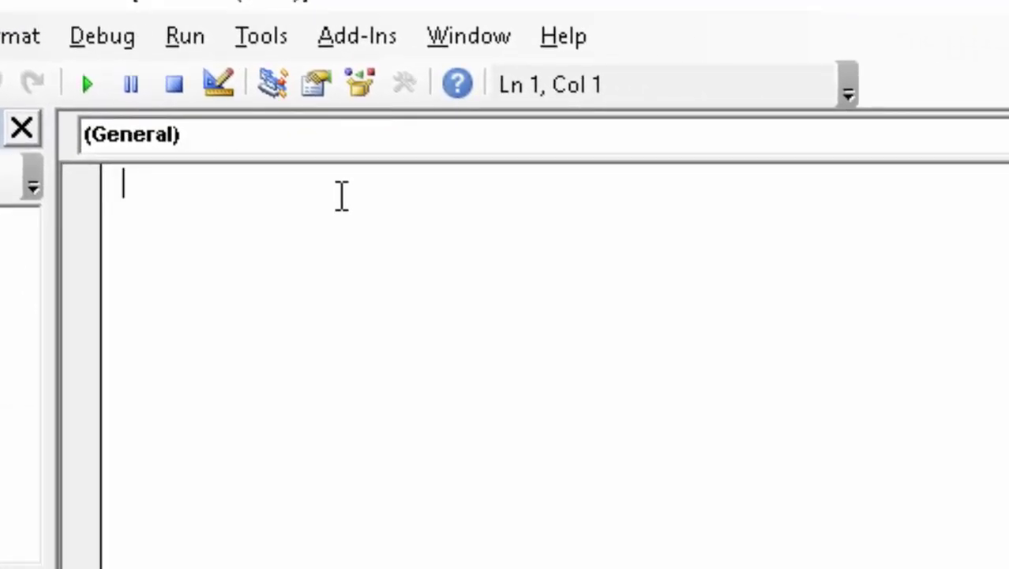
pyautogui.write('Su')
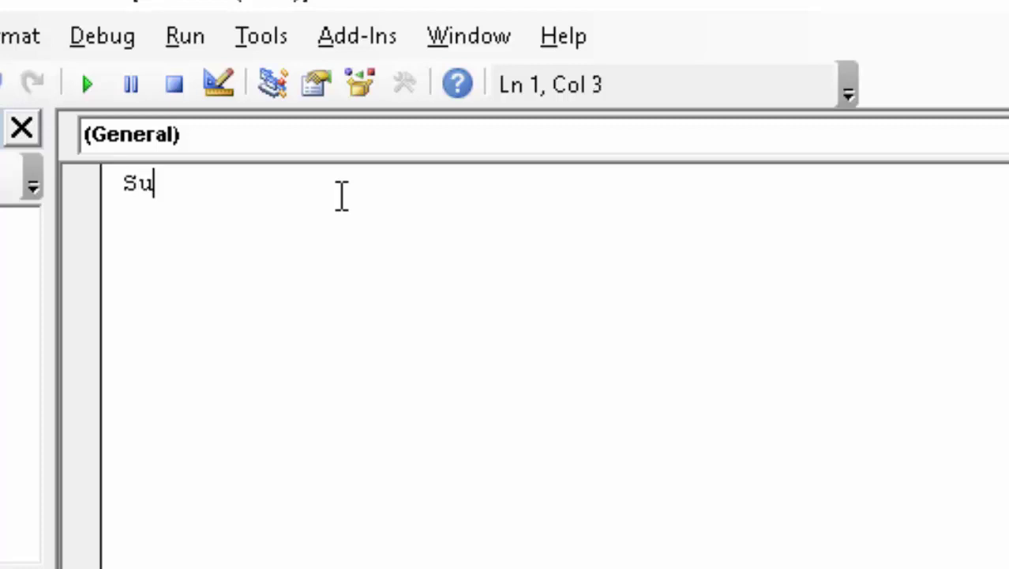
pyautogui.write('b')
pyautogui.write(' inc')
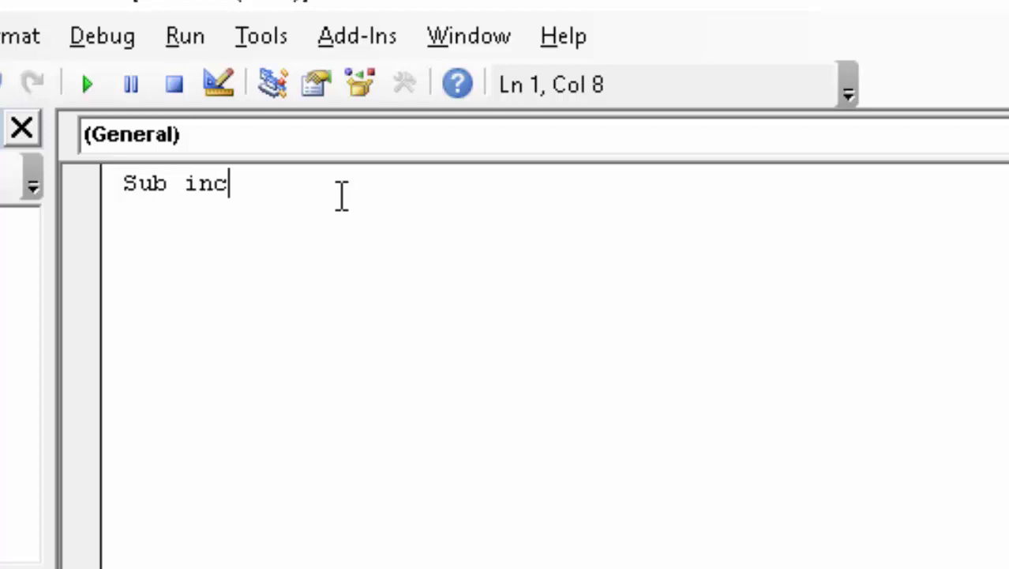
pyautogui.write('rem')
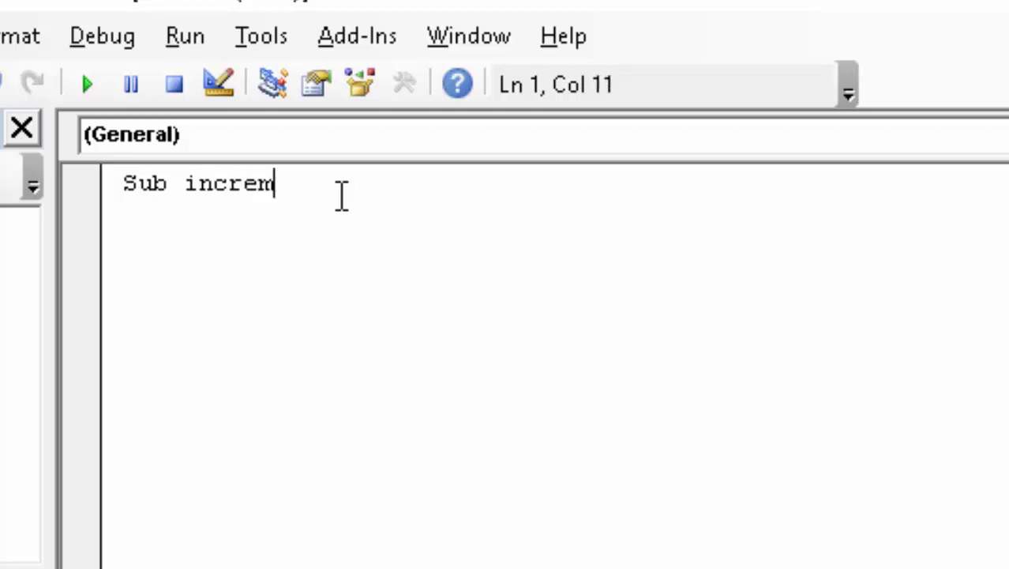
pyautogui.write('ent')
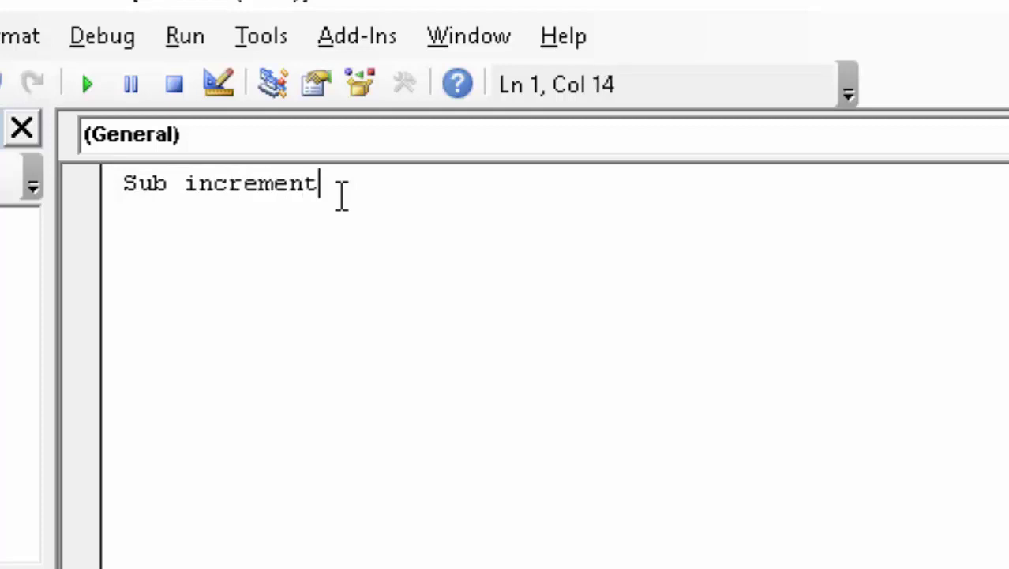
pyautogui.write('()')
pyautogui.press('Return')
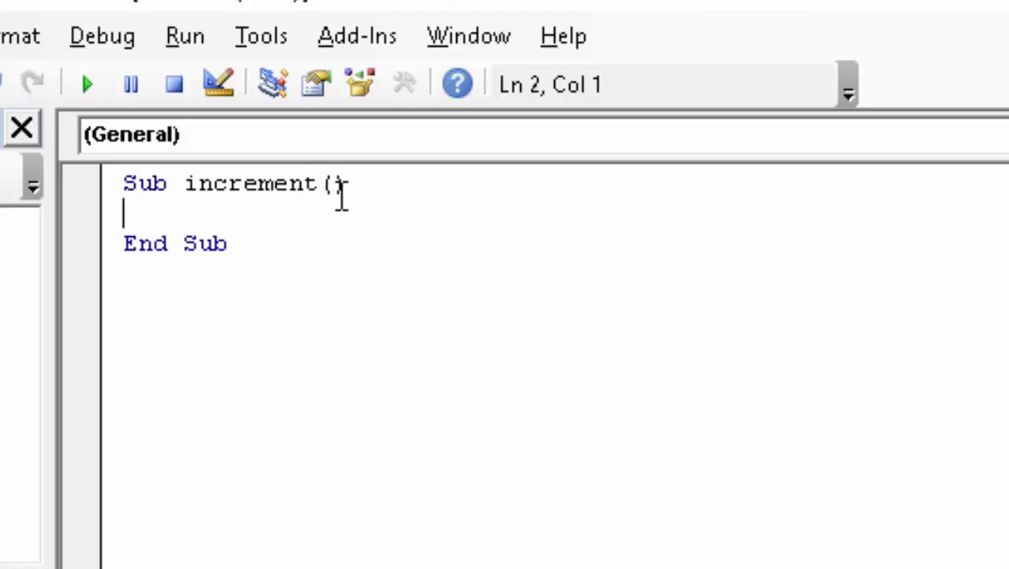
pyautogui.write('Ra')
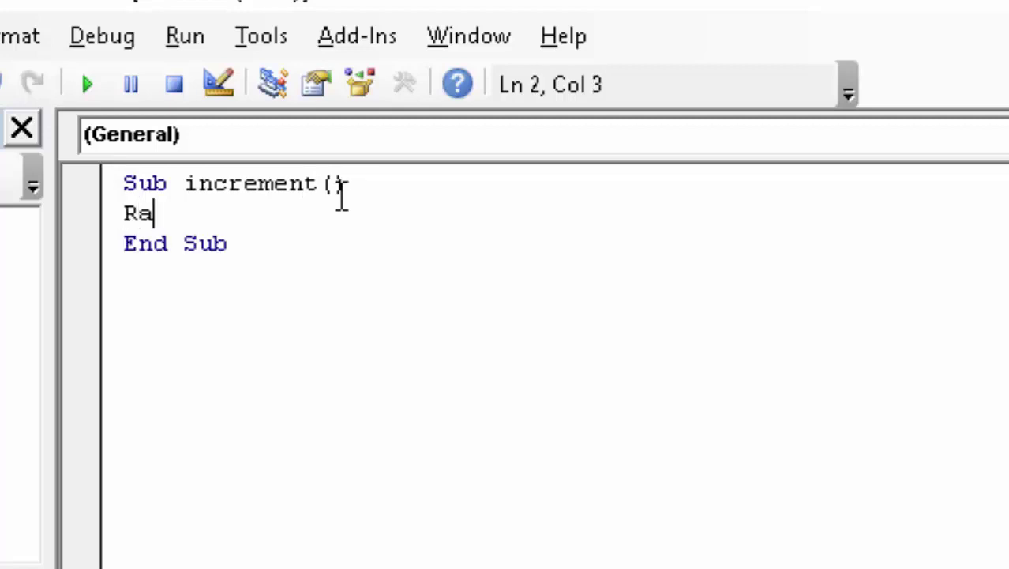
pyautogui.write('nge(')
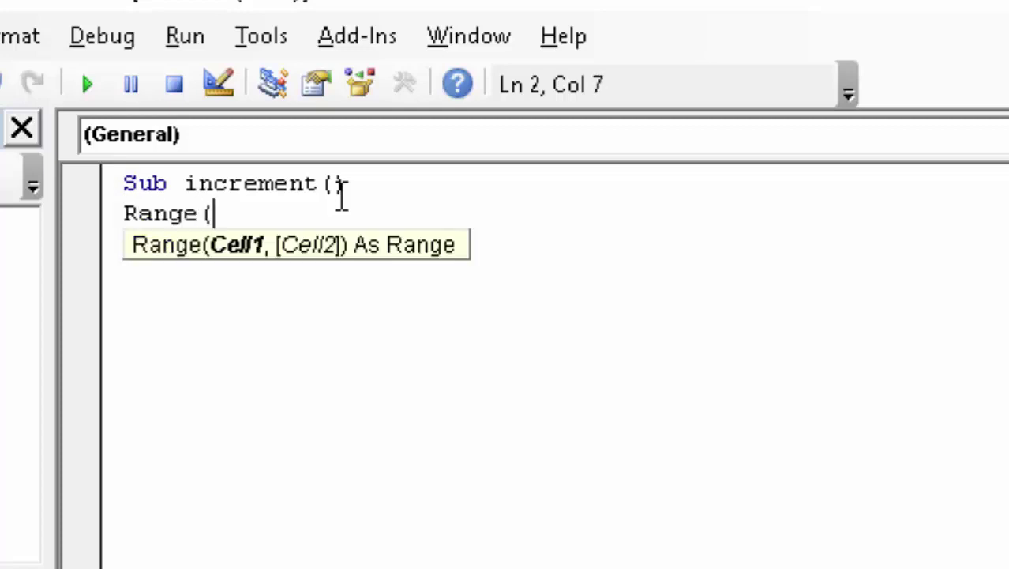
pyautogui.write('"')
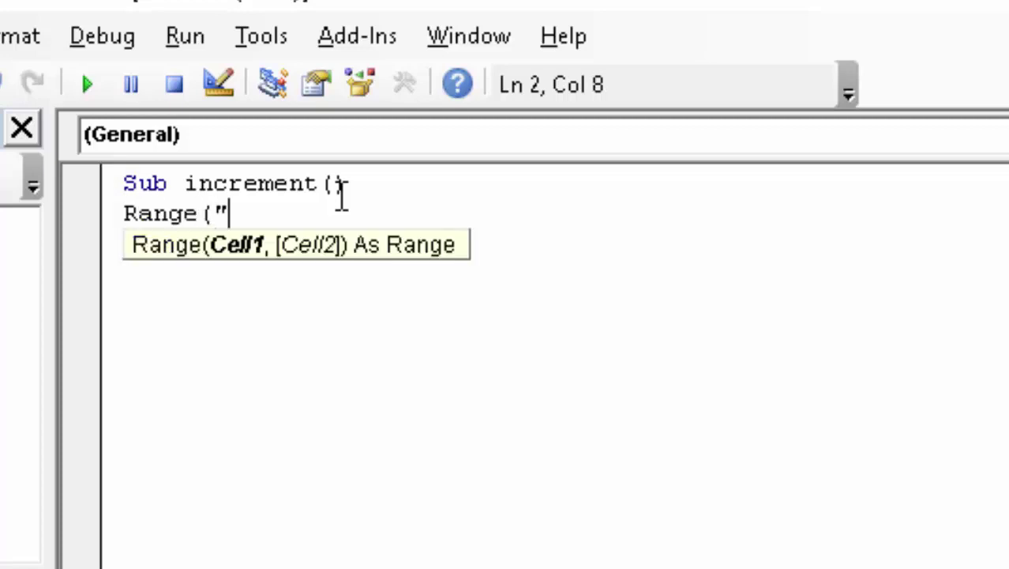
pyautogui.write('f3')
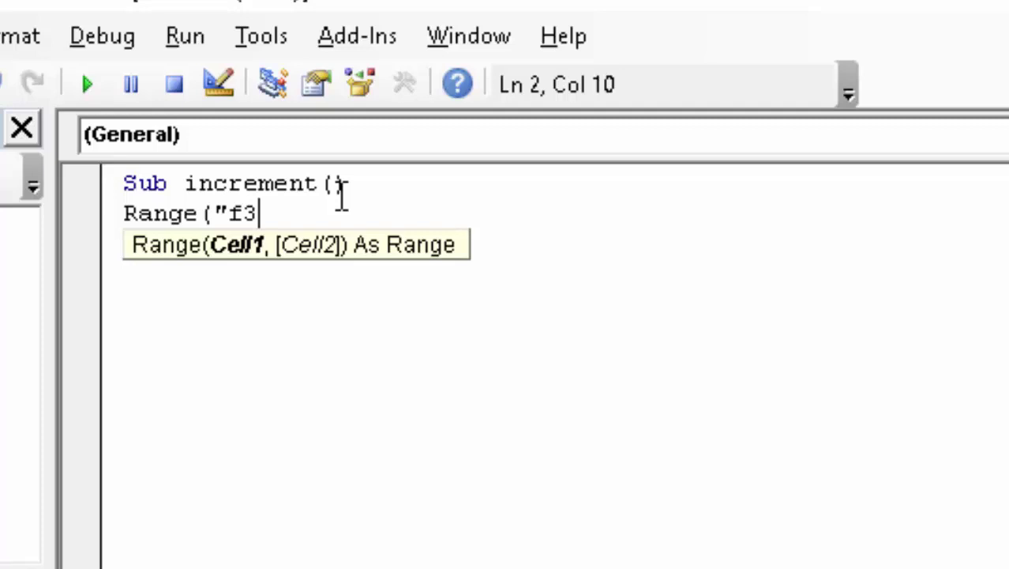
pyautogui.write('")')
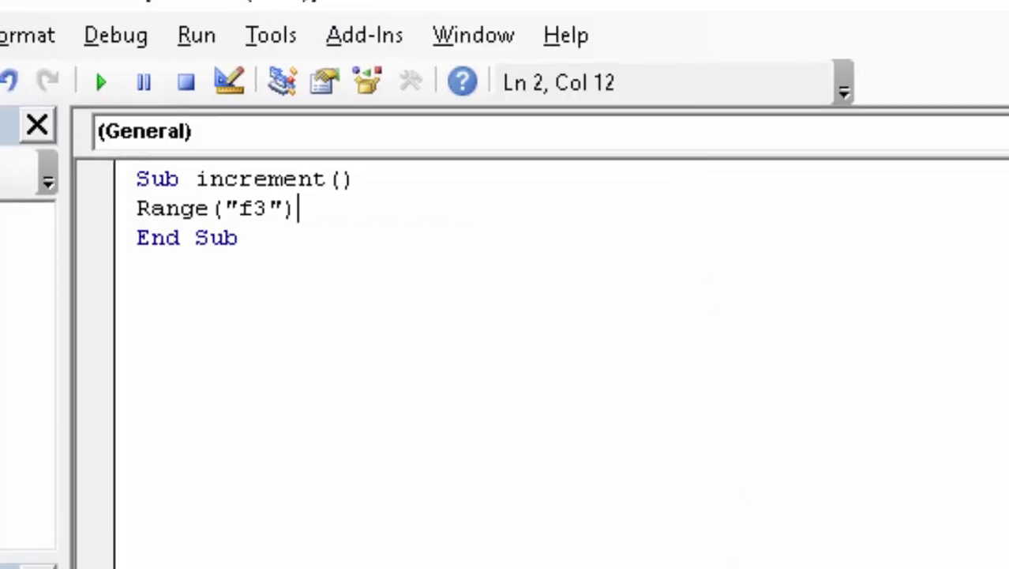
pyautogui.hotkey('alt', 'F11')
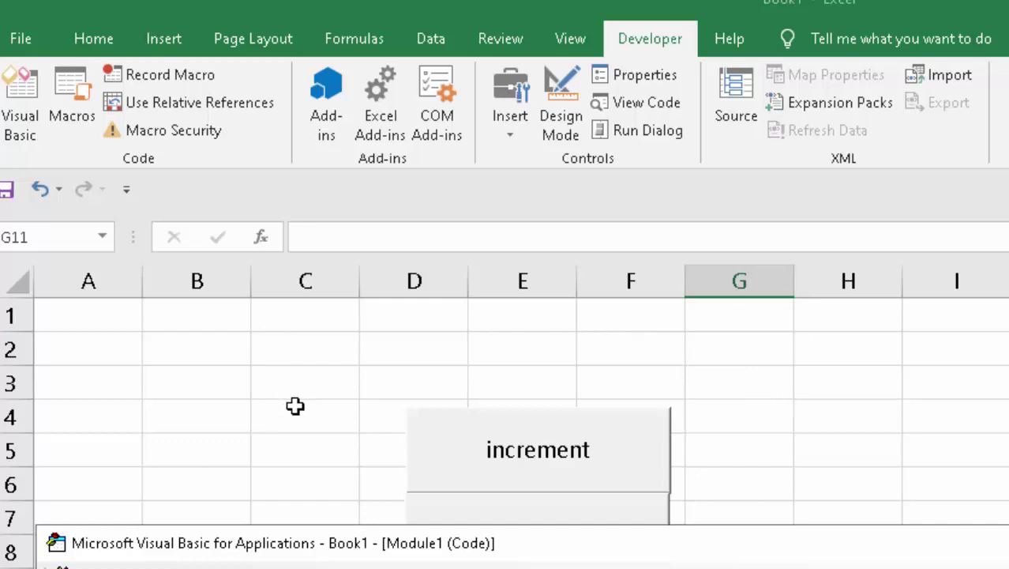
# Change f3 to c3 and finish the line Range("c3").Value = Range("c3").Value + 1
pyautogui.click(912, 545)
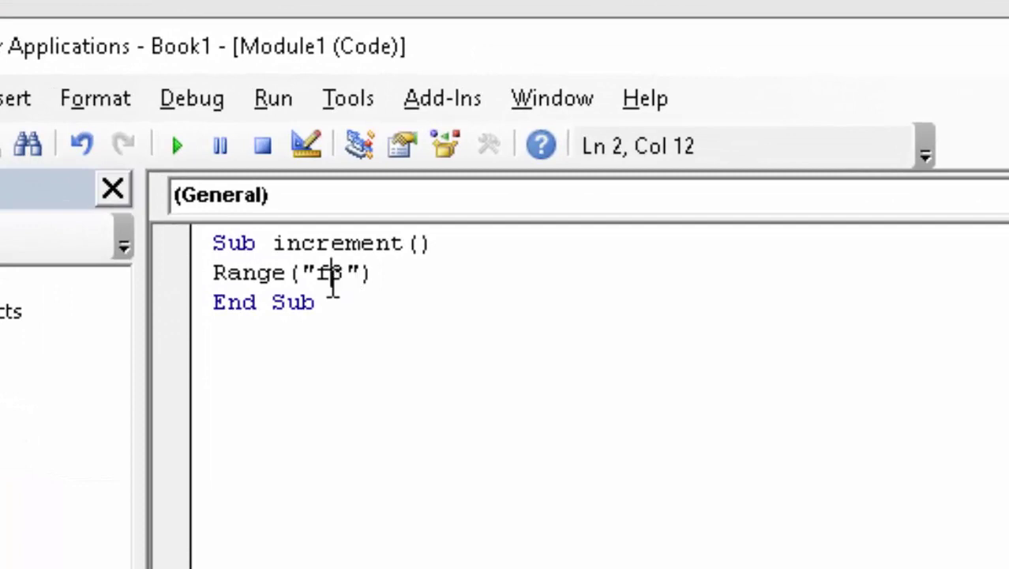
pyautogui.click(360, 311)
pyautogui.press('BackSpace')
pyautogui.write('c')
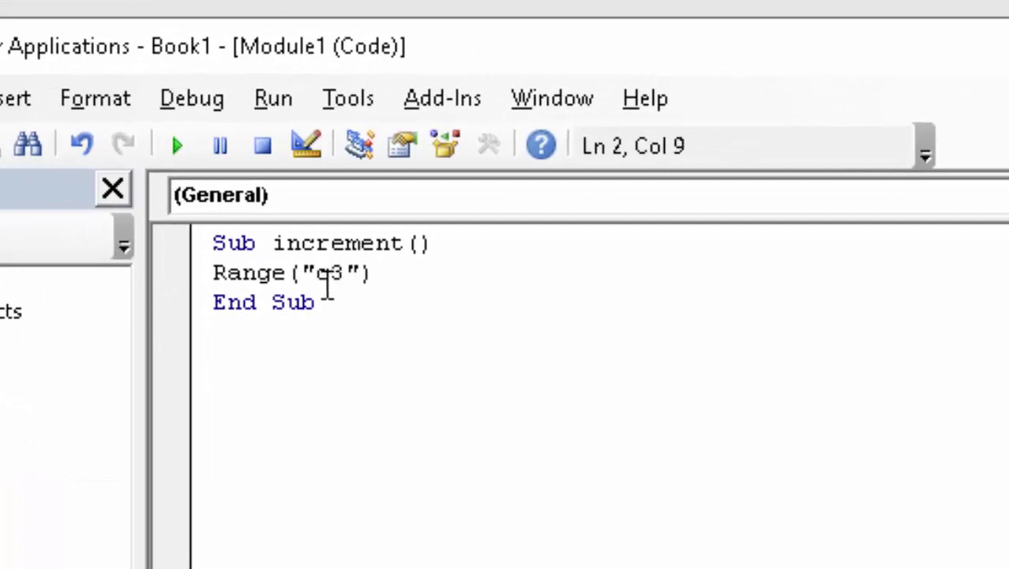
pyautogui.click(428, 280)
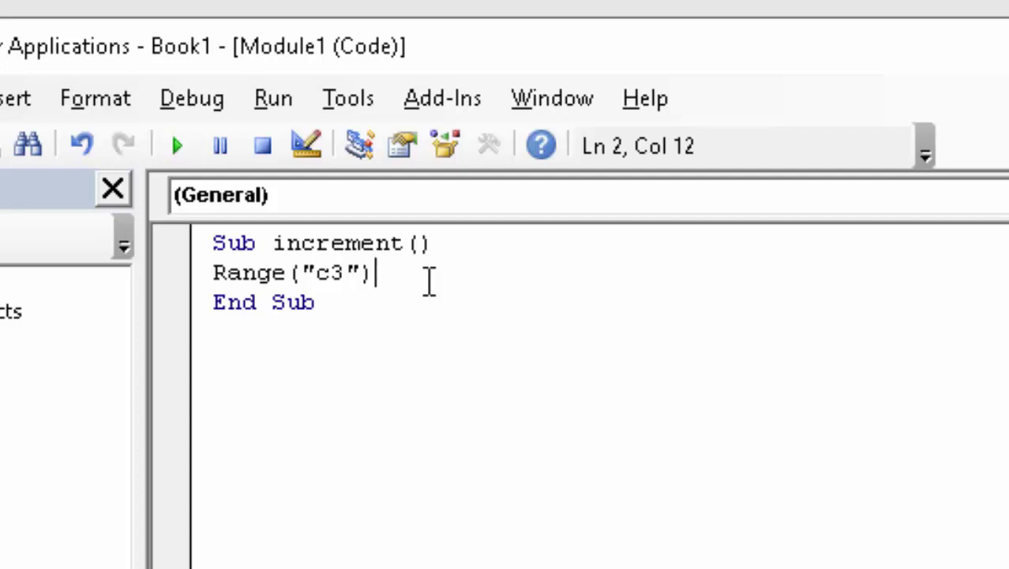
pyautogui.write('.va')
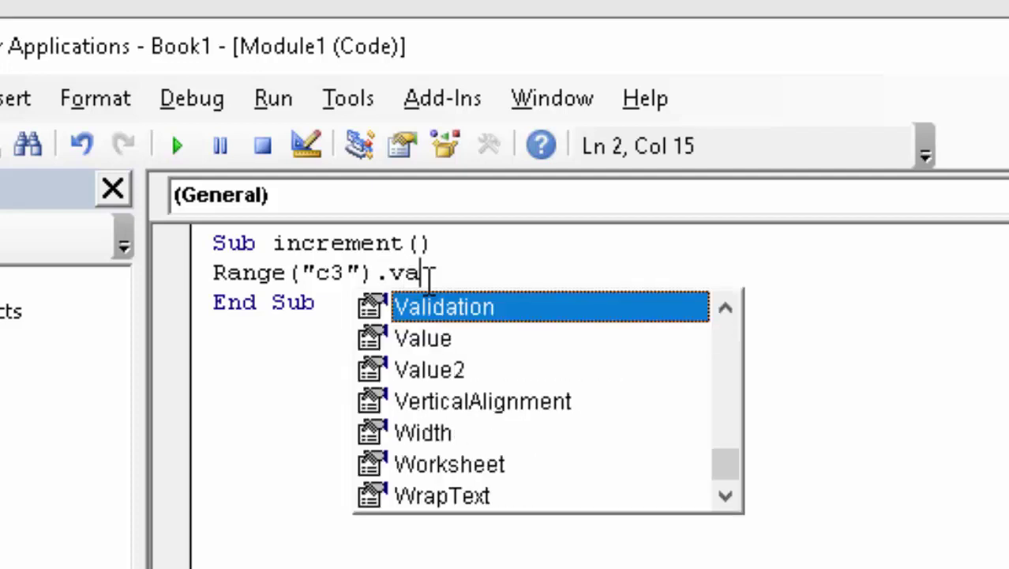
pyautogui.press('Down')
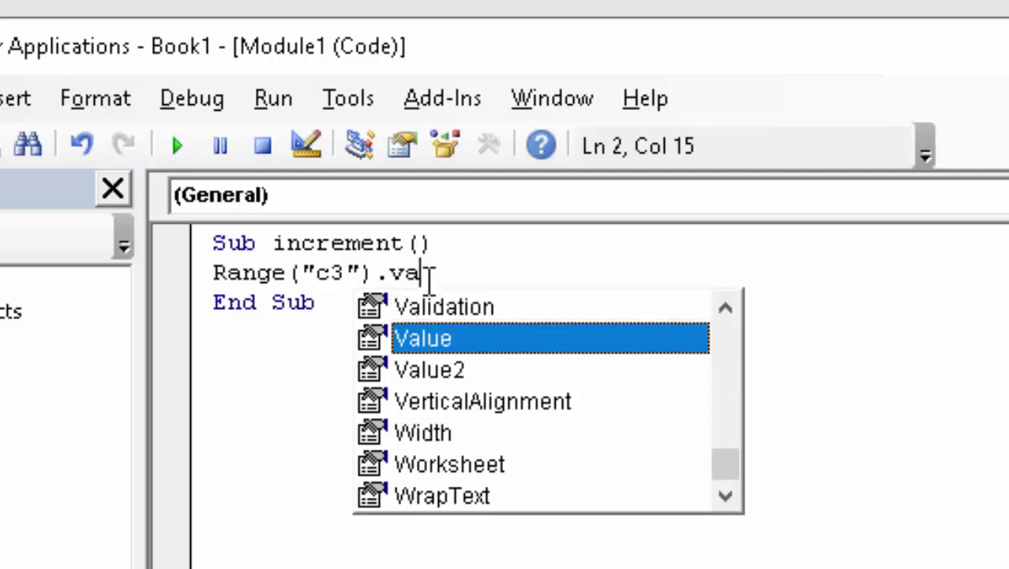
pyautogui.press('Tab')
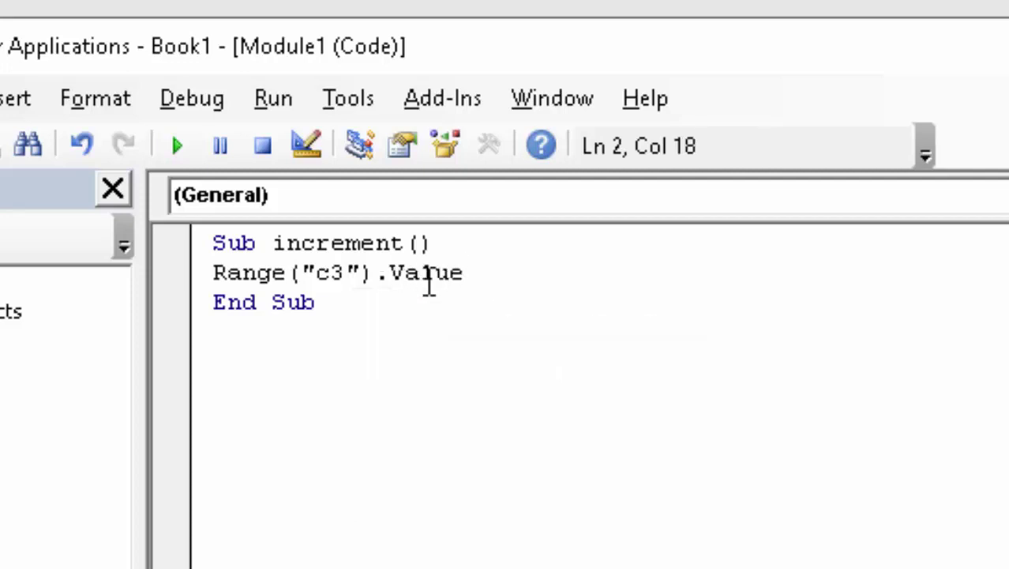
pyautogui.write('=R')
pyautogui.write('ange')
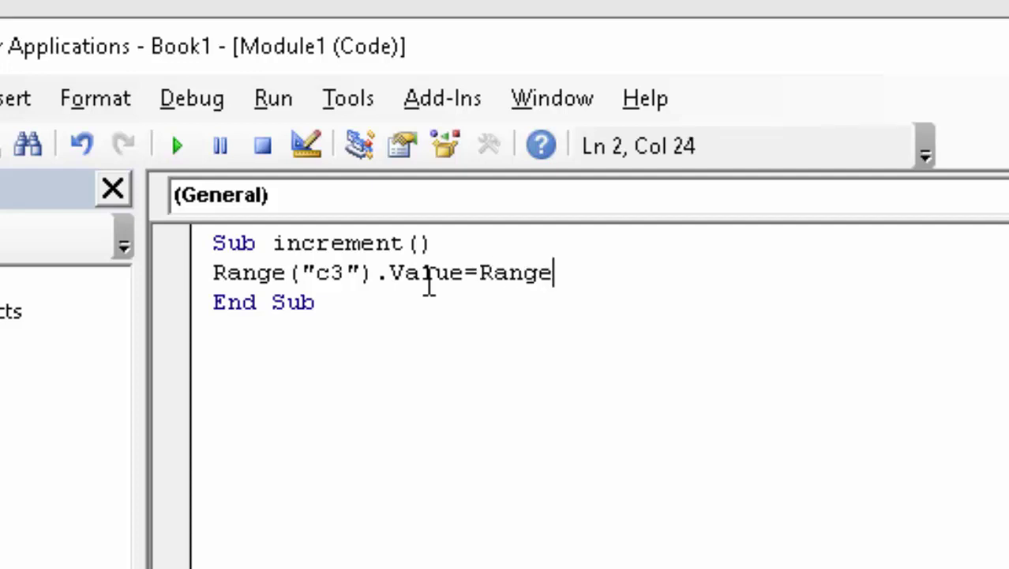
pyautogui.write('(')
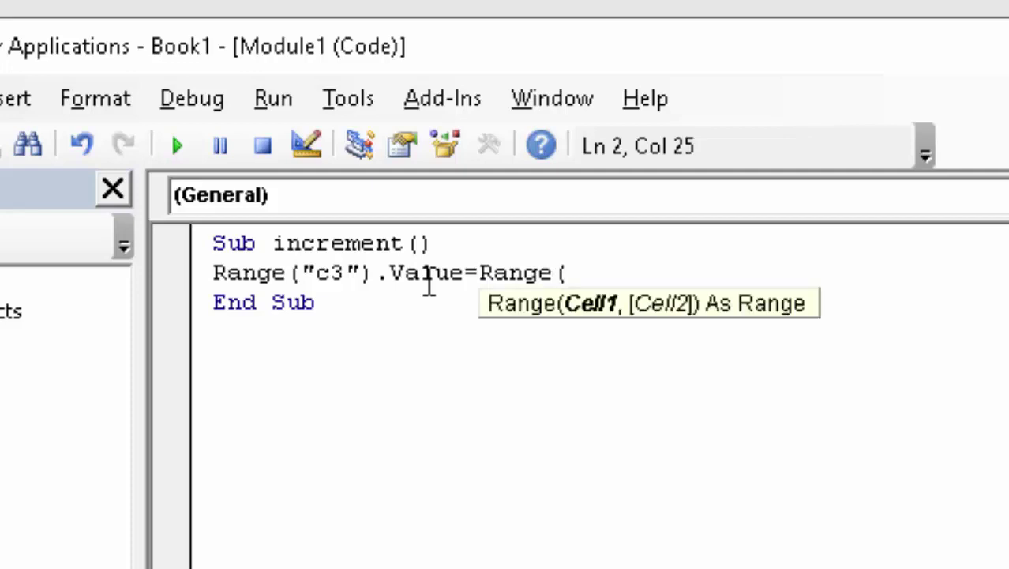
pyautogui.write('"c')
pyautogui.write('3')
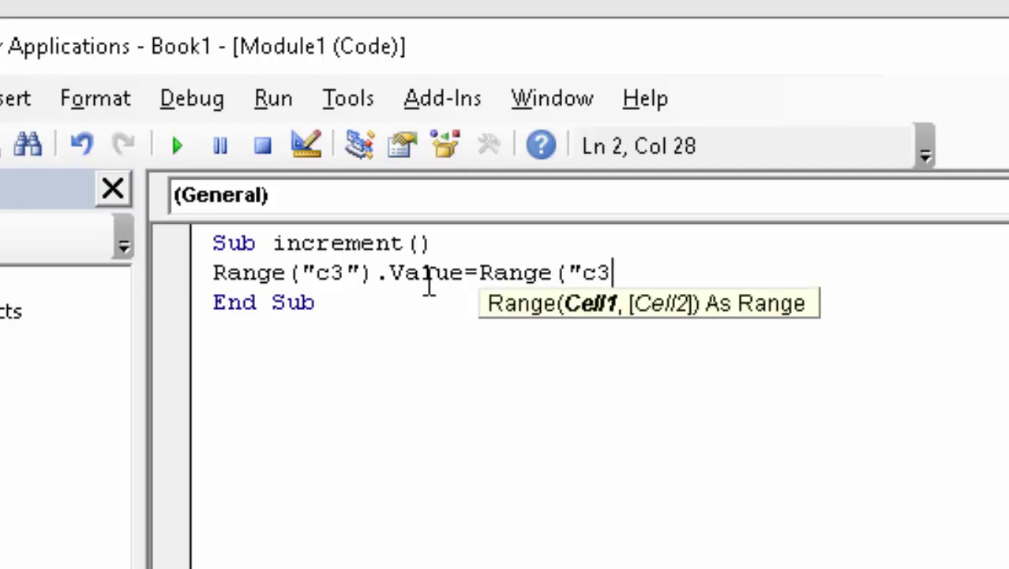
pyautogui.write('")')
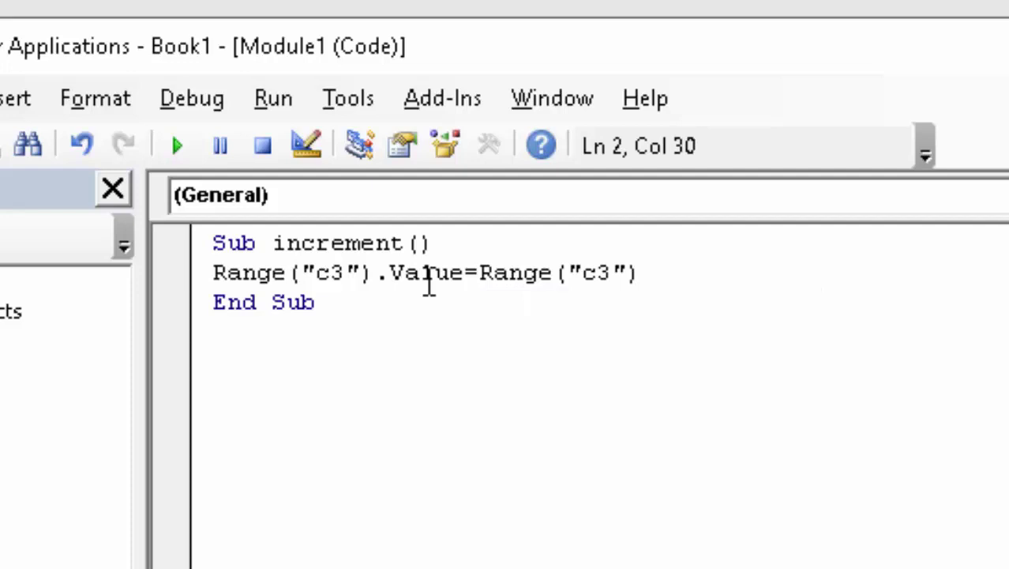
pyautogui.write('.va')
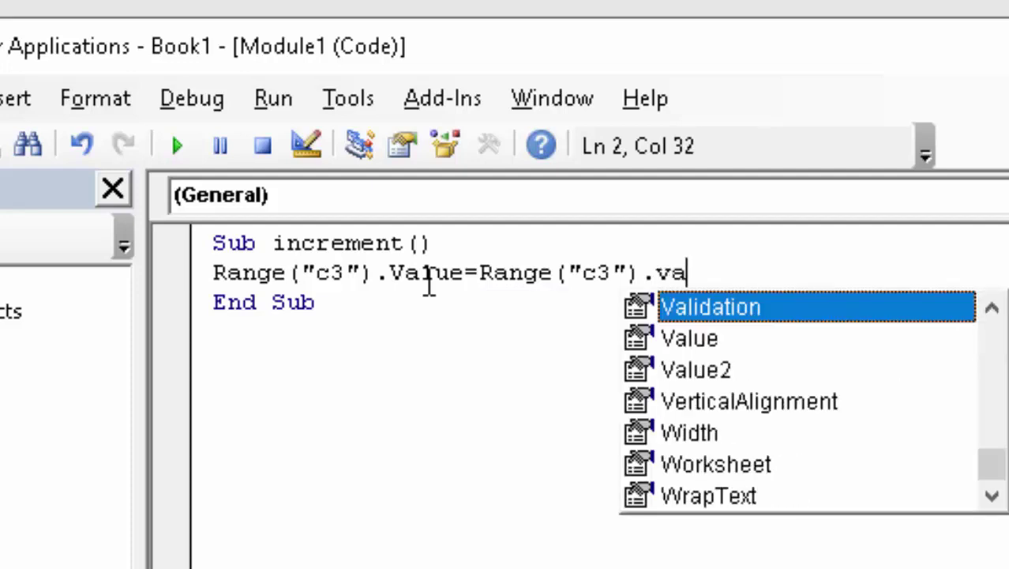
pyautogui.write('lue')
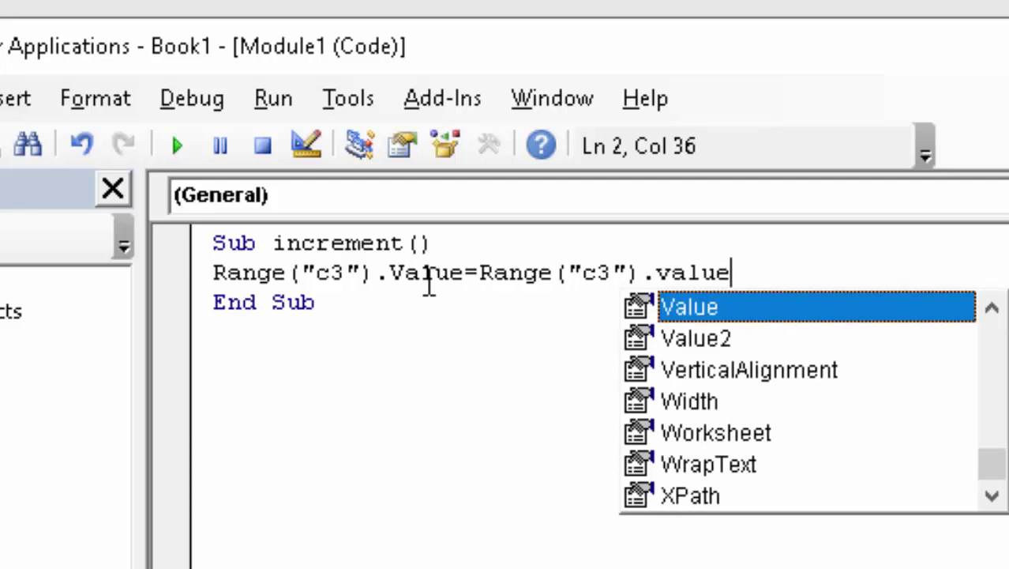
pyautogui.write('+1')
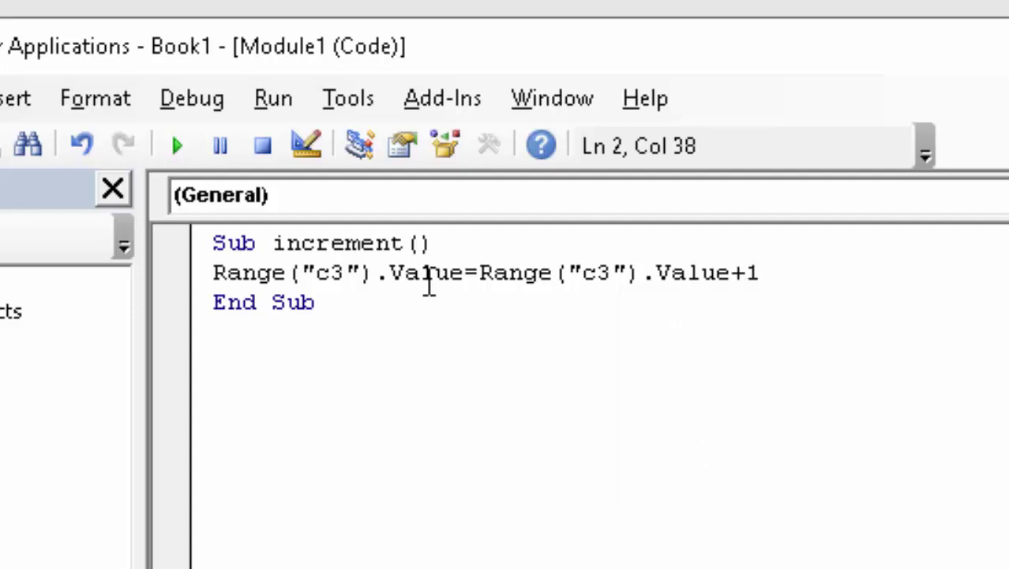
# Copy the whole increment macro and paste a duplicate below it
pyautogui.click(538, 491)
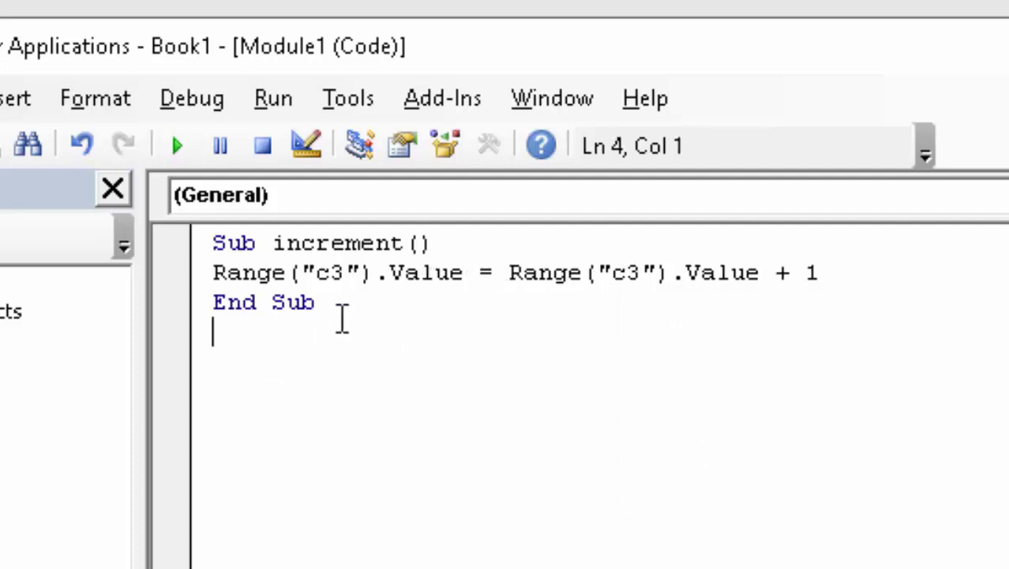
pyautogui.moveTo(343, 317); pyautogui.dragTo(190, 245)
pyautogui.rightClick(288, 278)
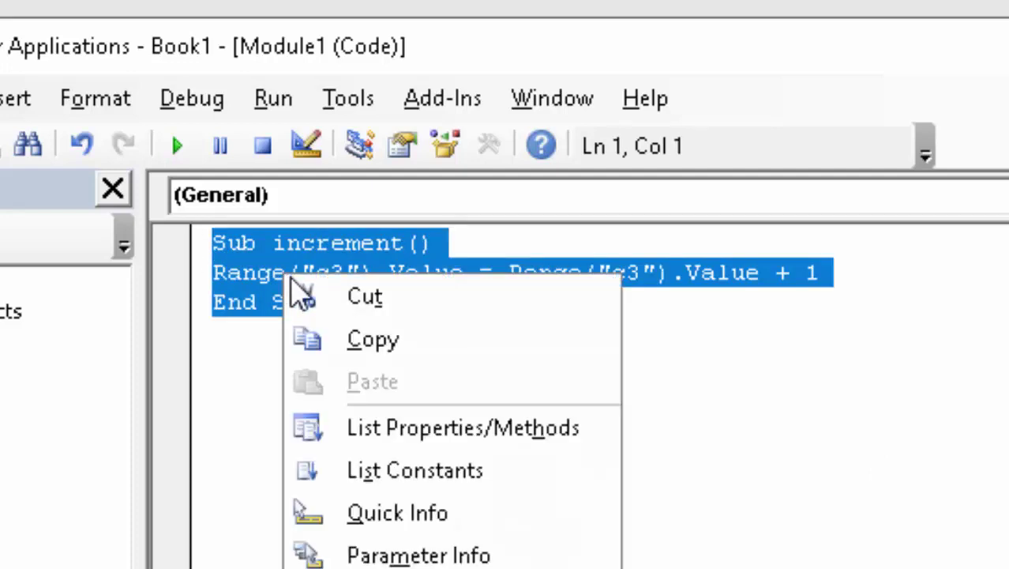
pyautogui.click(348, 339)
pyautogui.click(368, 310)
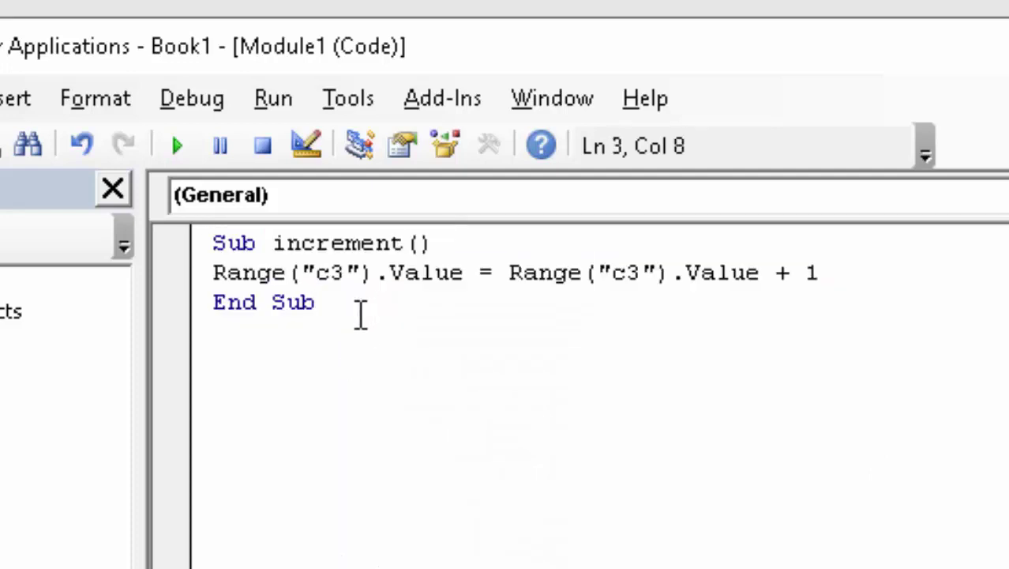
pyautogui.press('Return')
pyautogui.write('Sub increment() Range("c3").Value = Range("c3").Value + 1 End Sub')
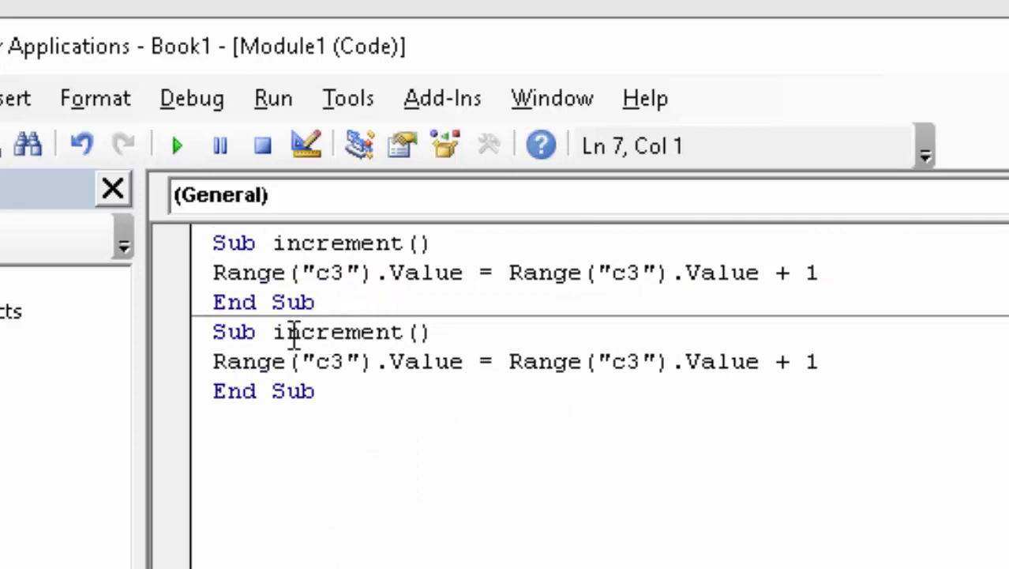
# Rename the duplicate to decrement and change its + 1 to - 1
pyautogui.click(302, 333)
pyautogui.press('BackSpace')
pyautogui.press('BackSpace')
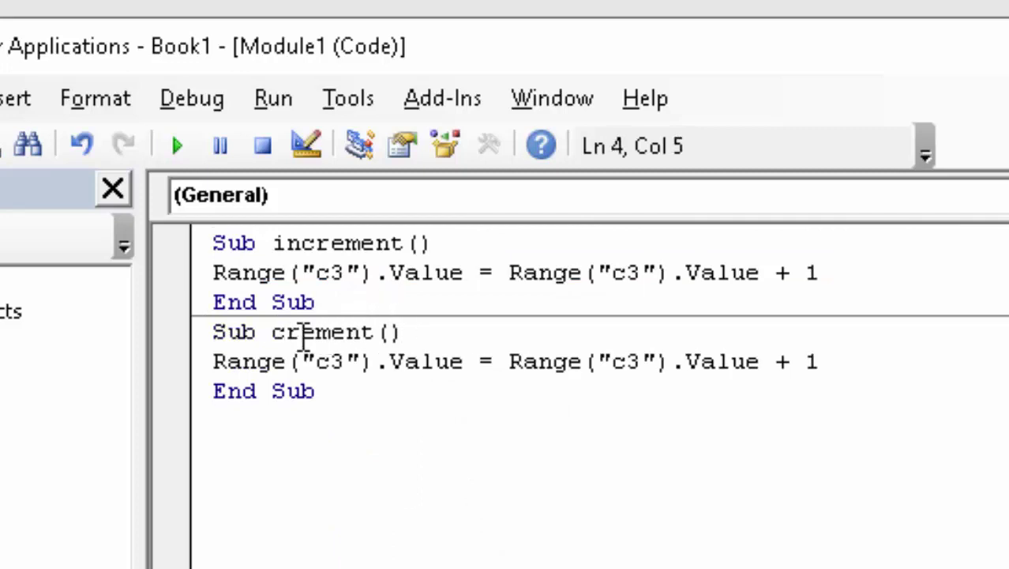
pyautogui.write('de')
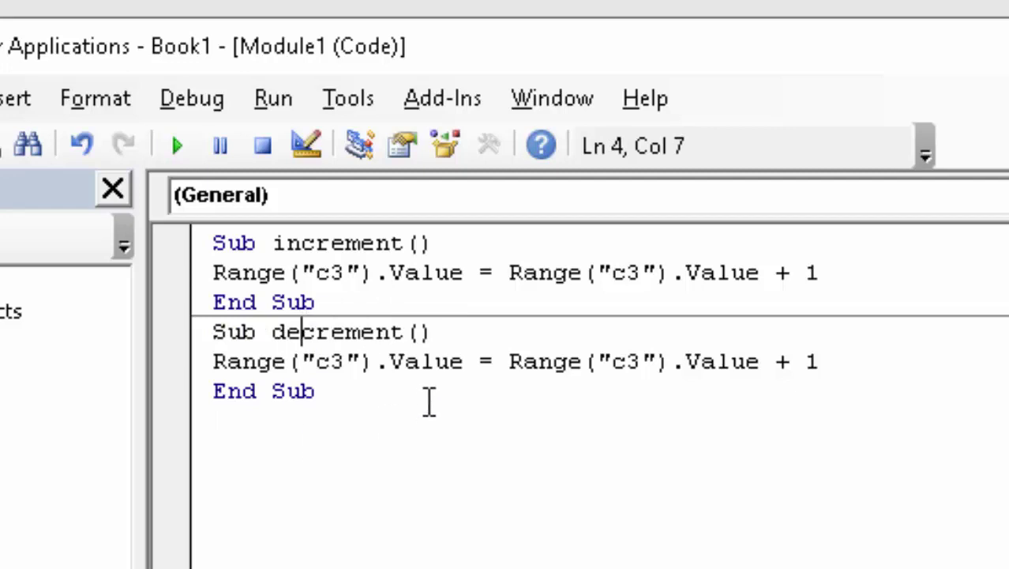
pyautogui.click(789, 363)
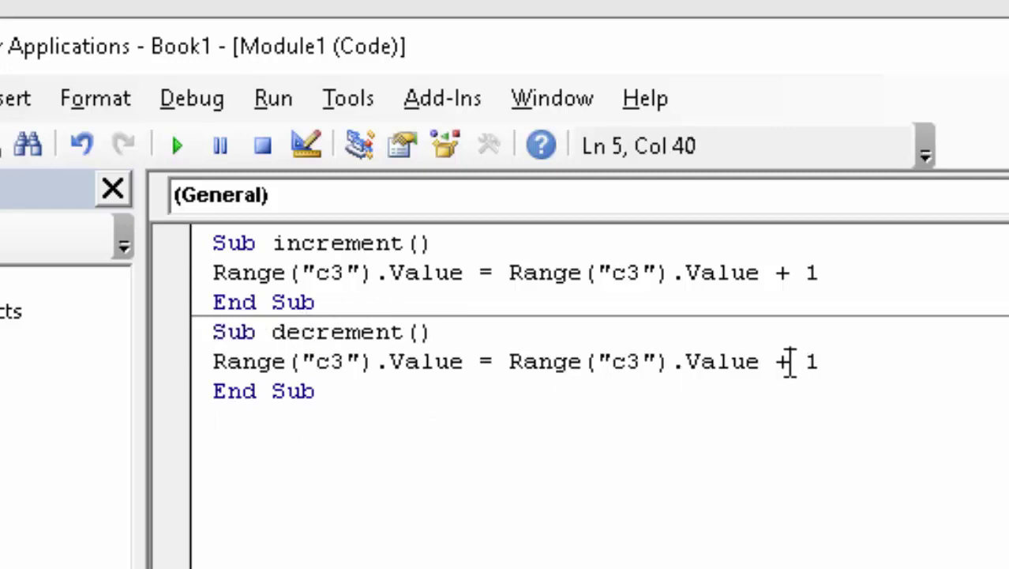
pyautogui.press('BackSpace')
pyautogui.write('-')
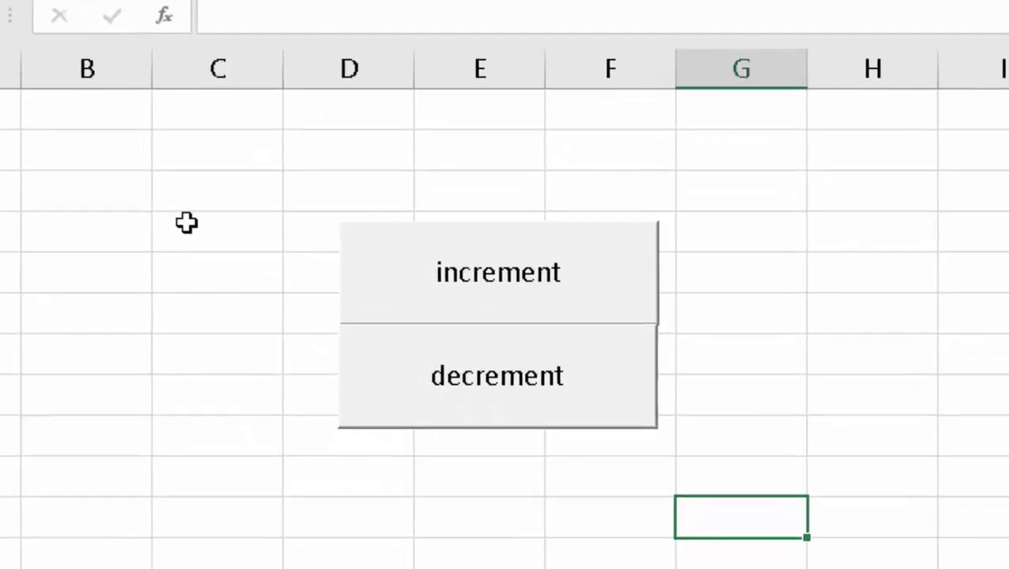
# Give cell C3 a yellow fill and enter the value 7
pyautogui.click(192, 190)
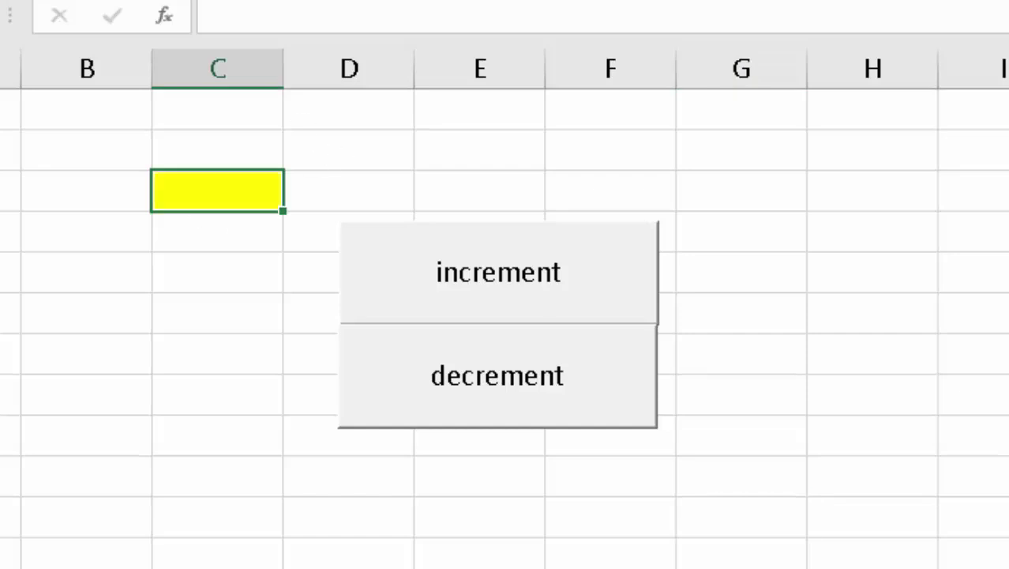
pyautogui.click(197, 268)
pyautogui.click(233, 191)
pyautogui.write('7')
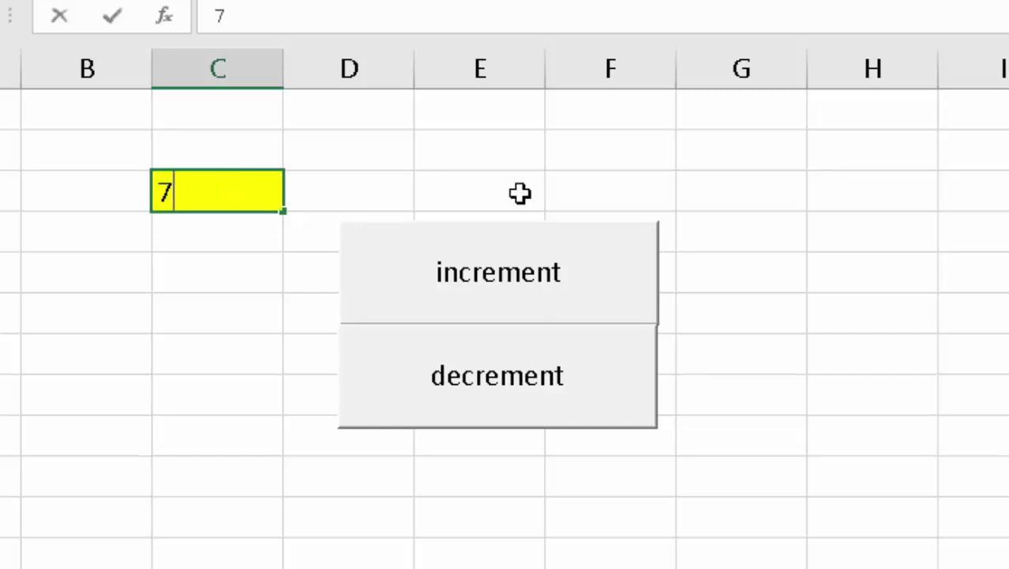
pyautogui.click(314, 422)
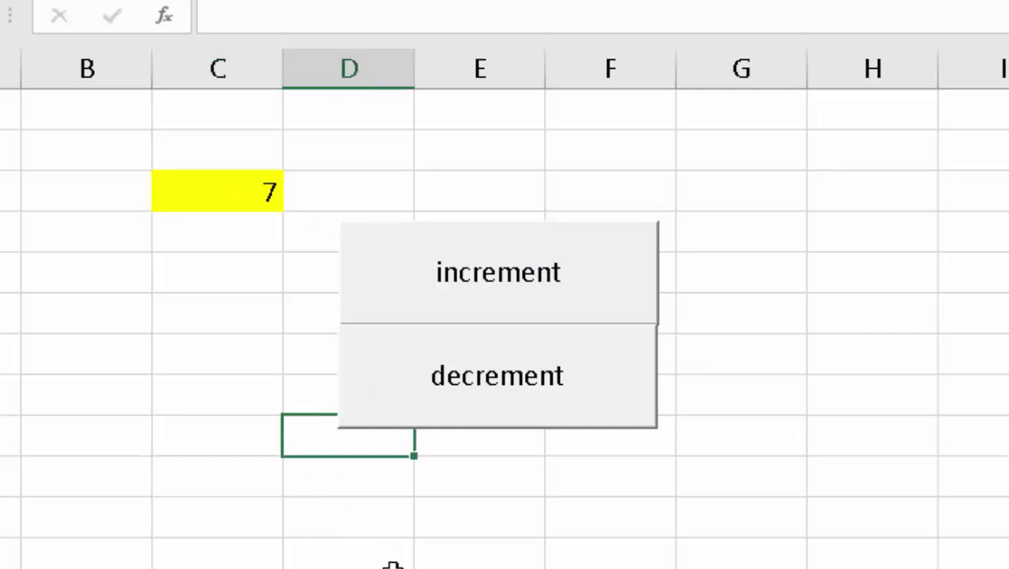
pyautogui.click(259, 191)
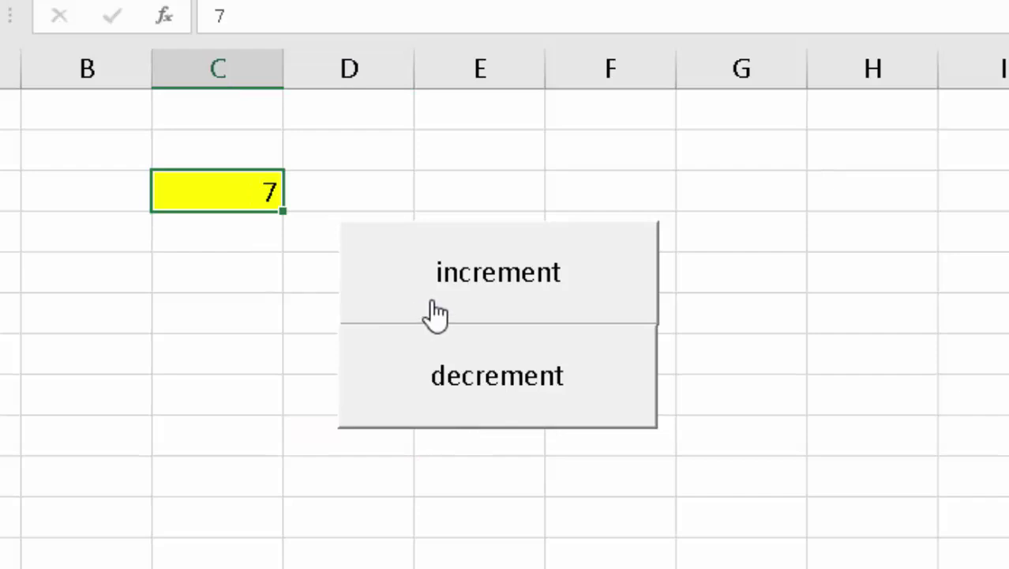
# Press the increment button repeatedly to raise the number in C3
pyautogui.click(468, 304)
pyautogui.click(468, 304)
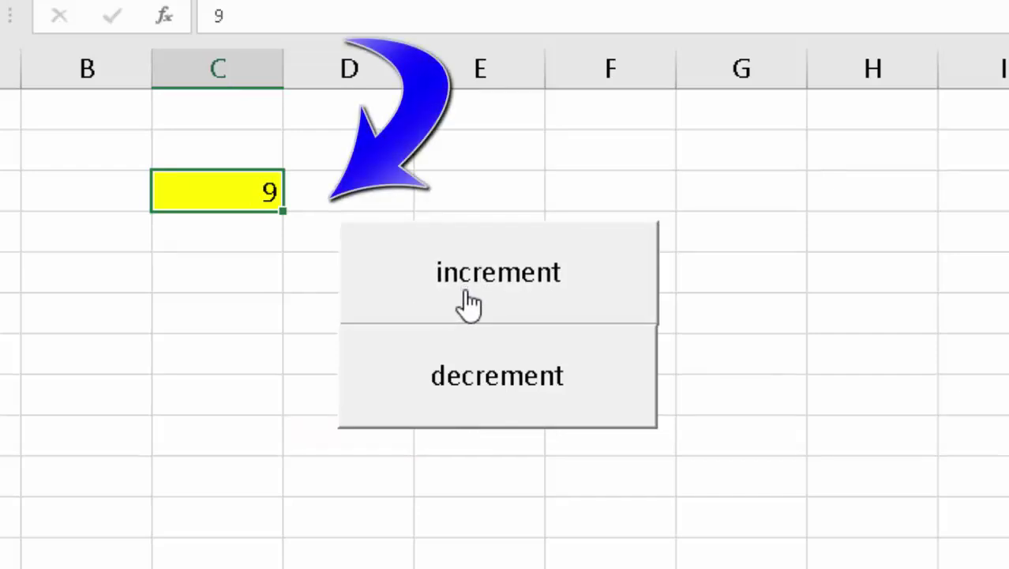
pyautogui.click(468, 304)
pyautogui.doubleClick(468, 304)
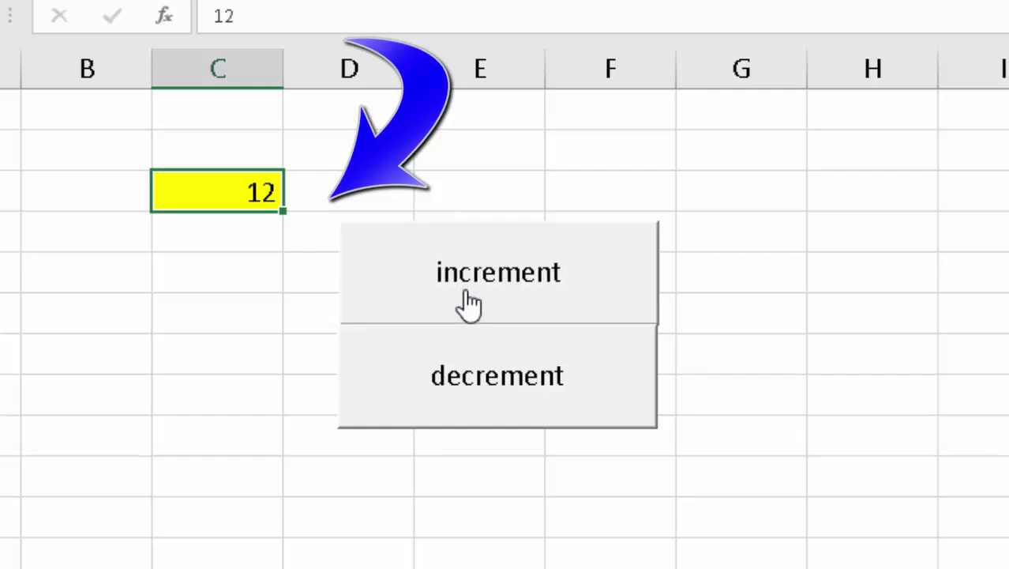
pyautogui.doubleClick(468, 304)
pyautogui.tripleClick(468, 304)
pyautogui.tripleClick(469, 304)
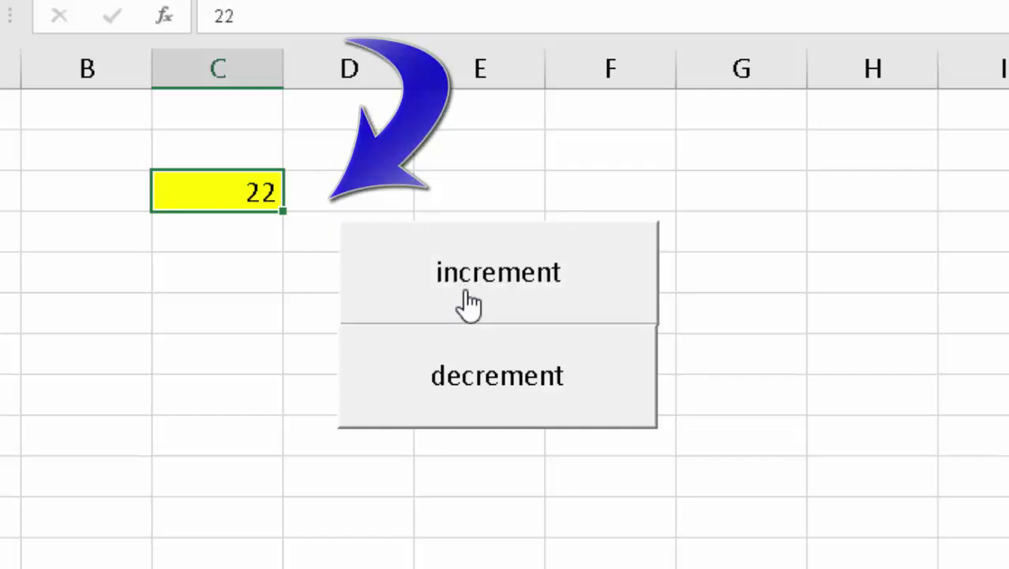
pyautogui.tripleClick(468, 304)
pyautogui.doubleClick(468, 304)
pyautogui.tripleClick(468, 304)
pyautogui.click(468, 304)
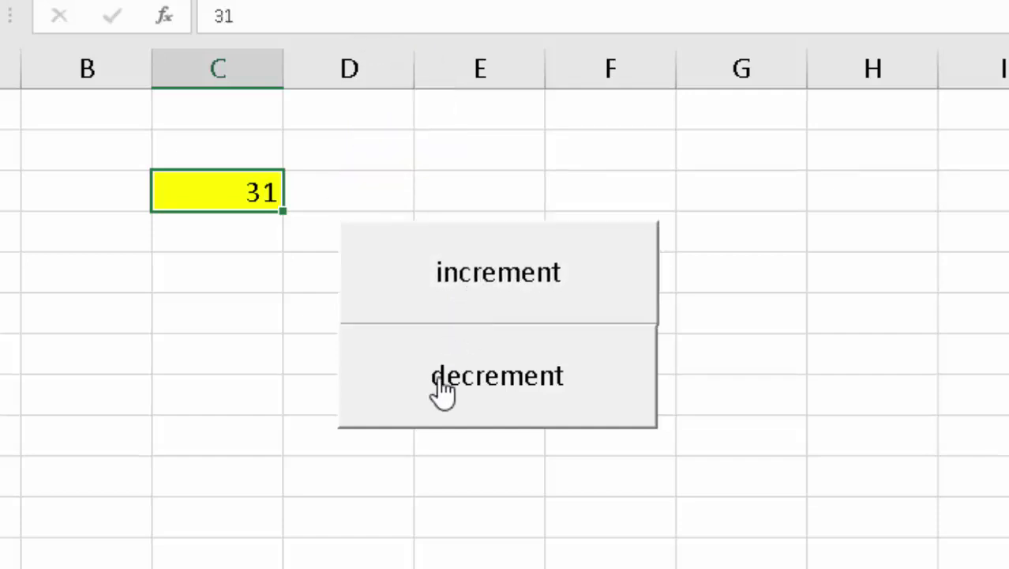
# Alternate decrement and increment presses until C3 reads 24
pyautogui.click(441, 393)
pyautogui.tripleClick(441, 392)
pyautogui.doubleClick(442, 392)
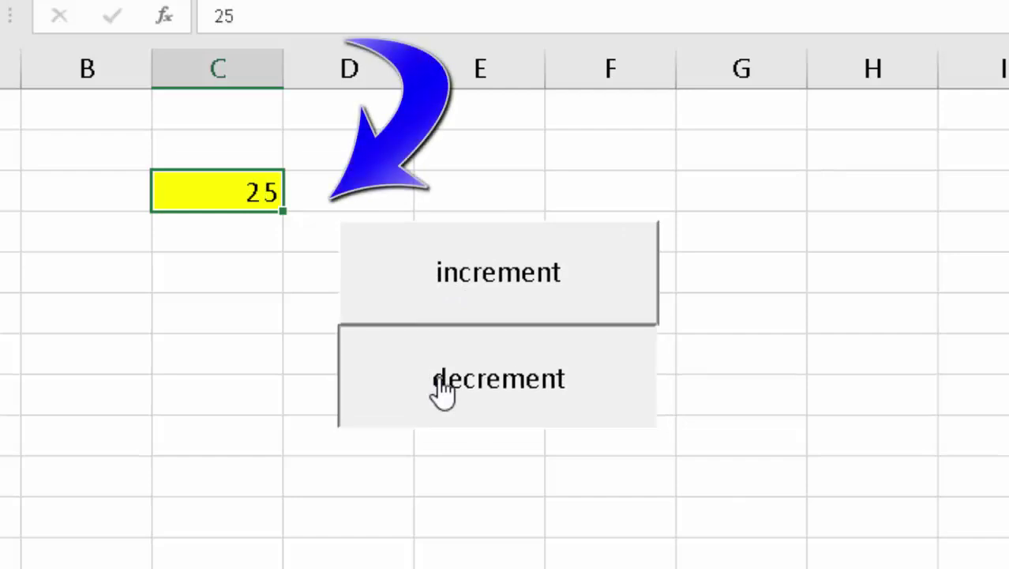
pyautogui.tripleClick(441, 392)
pyautogui.tripleClick(441, 393)
pyautogui.doubleClick(442, 392)
pyautogui.tripleClick(441, 392)
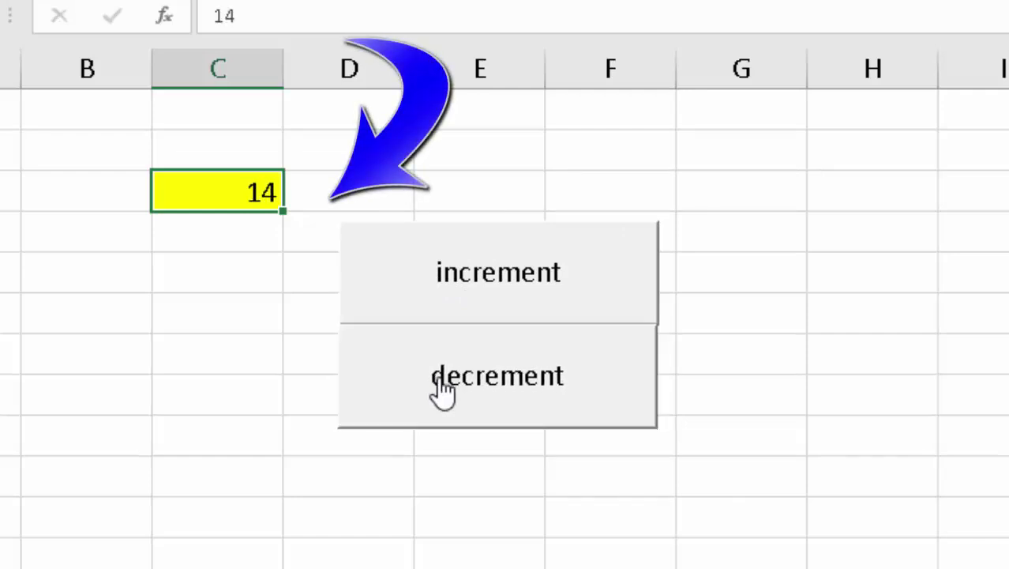
pyautogui.doubleClick(446, 380)
pyautogui.doubleClick(485, 280)
pyautogui.doubleClick(485, 280)
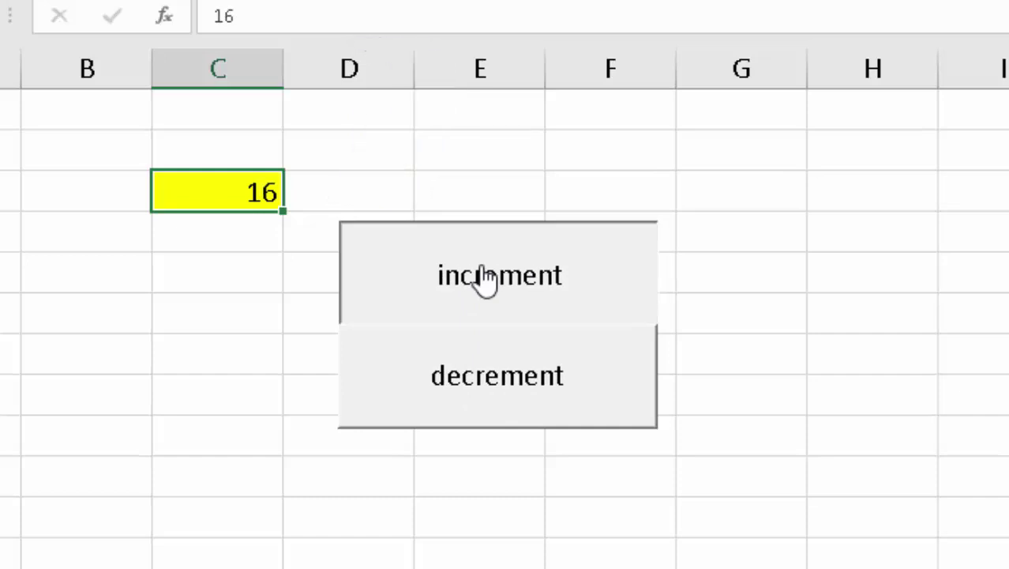
pyautogui.tripleClick(485, 281)
pyautogui.doubleClick(485, 281)
pyautogui.doubleClick(485, 280)
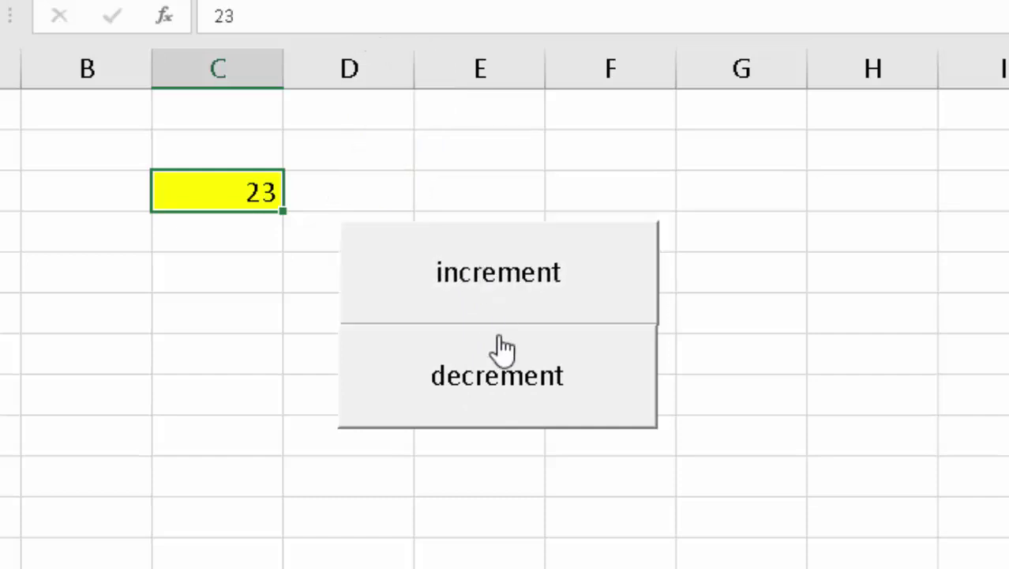
pyautogui.click(491, 385)
pyautogui.tripleClick(491, 385)
pyautogui.tripleClick(491, 387)
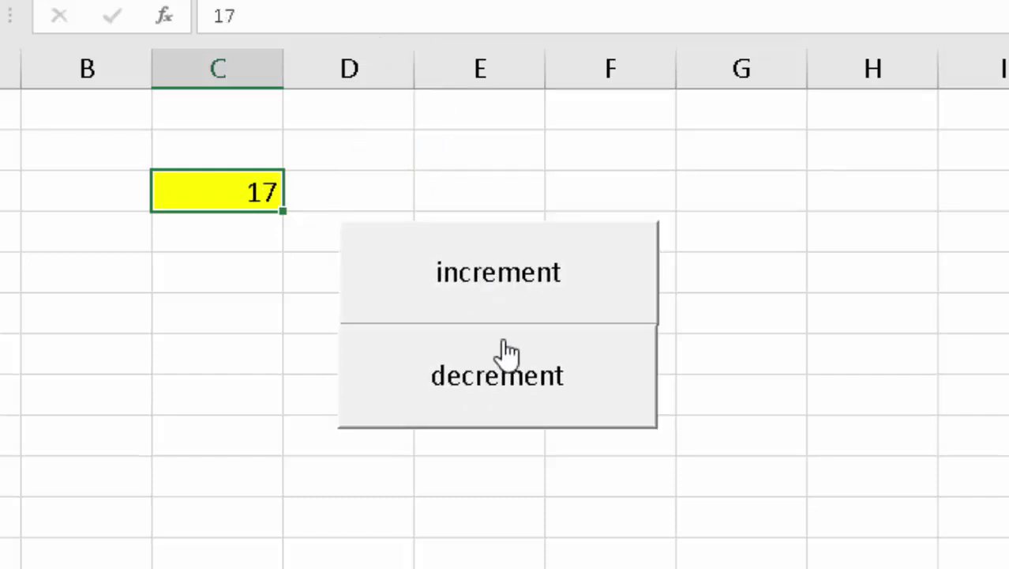
pyautogui.tripleClick(506, 295)
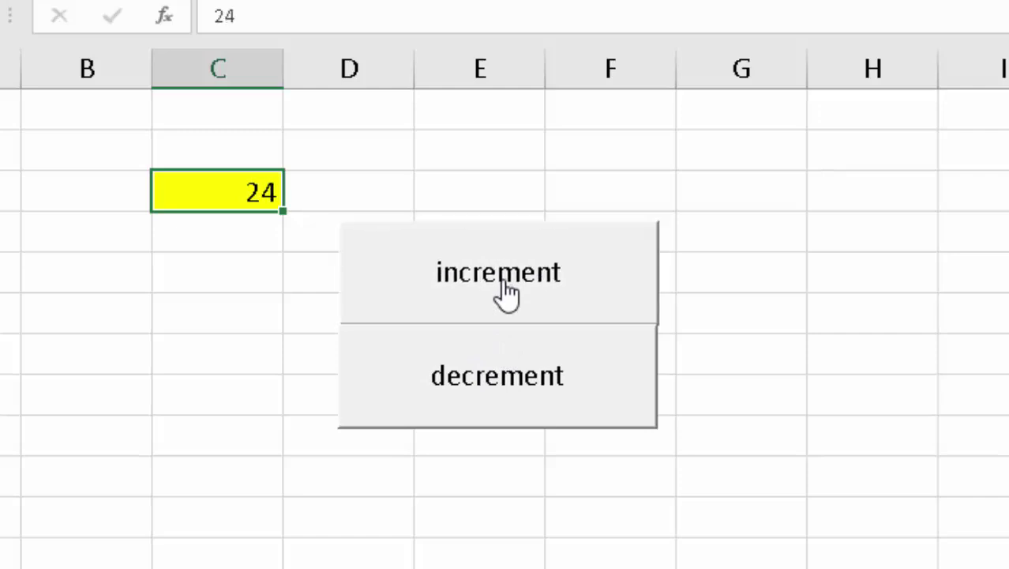